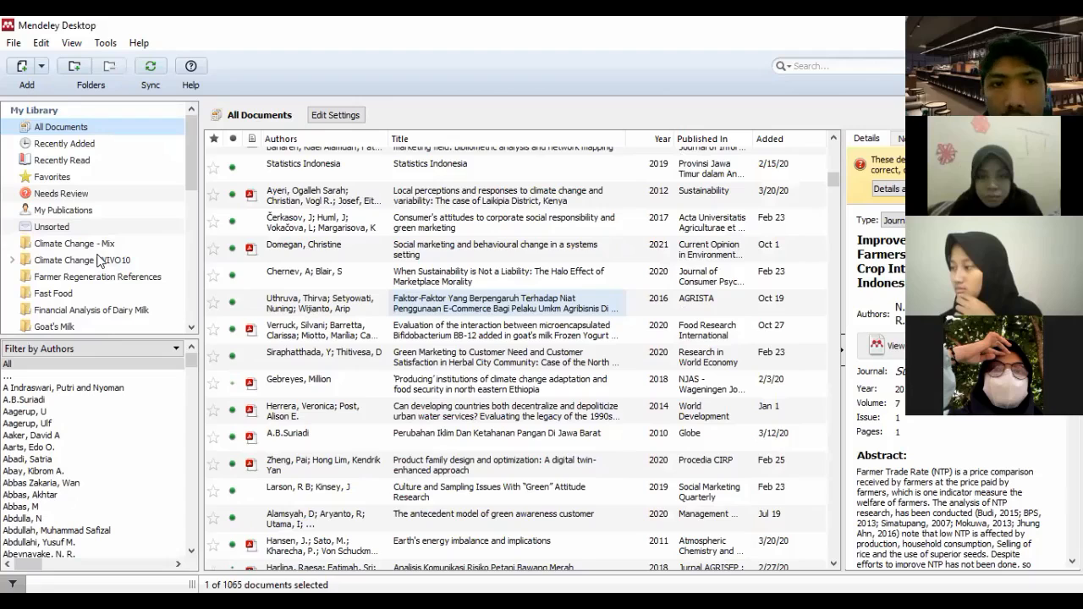
Browse the documents in the Climate Change - Mix, Climate Change NVIVO10, Goat's Milk and Kebahagiaan Petani folders
{"action": "scroll", "coordinate": [507, 303], "scroll_direction": "down", "scroll_amount": 10}
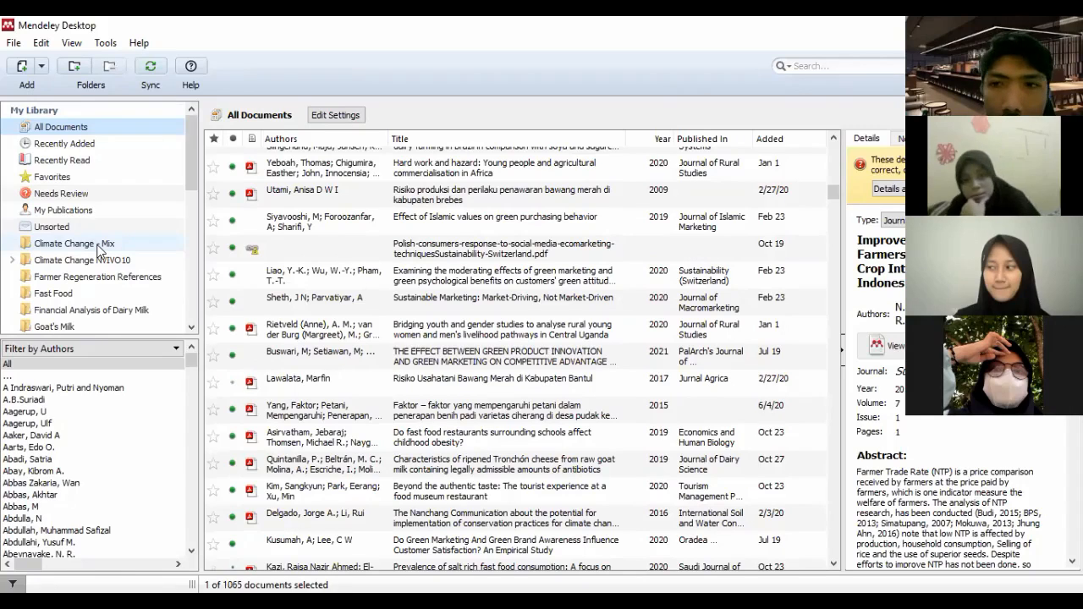
{"action": "left_click", "coordinate": [98, 245]}
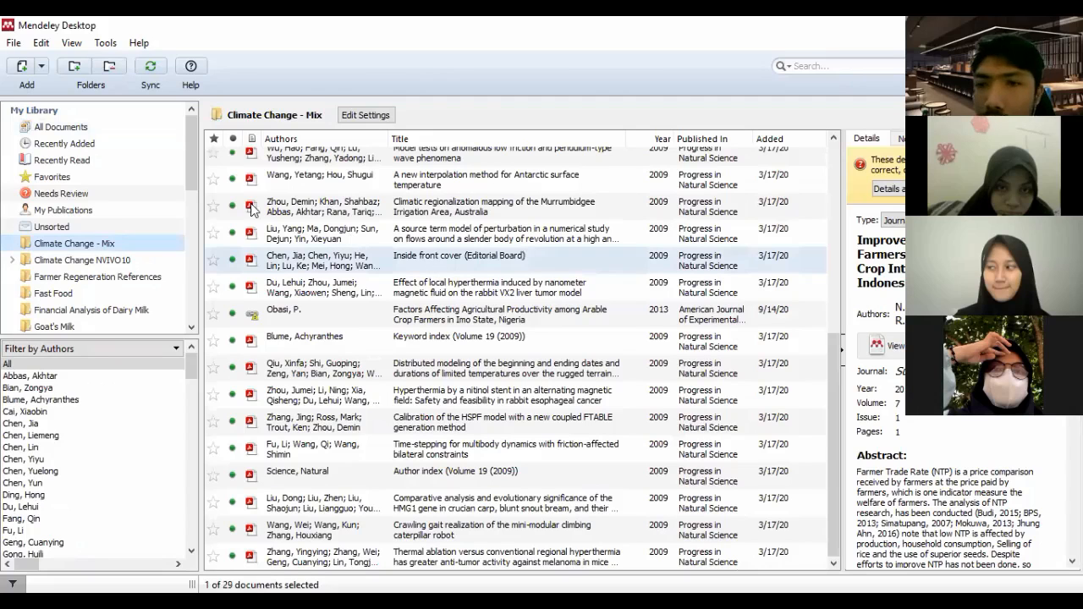
{"action": "scroll", "coordinate": [101, 221], "scroll_direction": "down", "scroll_amount": 1}
{"action": "left_click", "coordinate": [102, 220]}
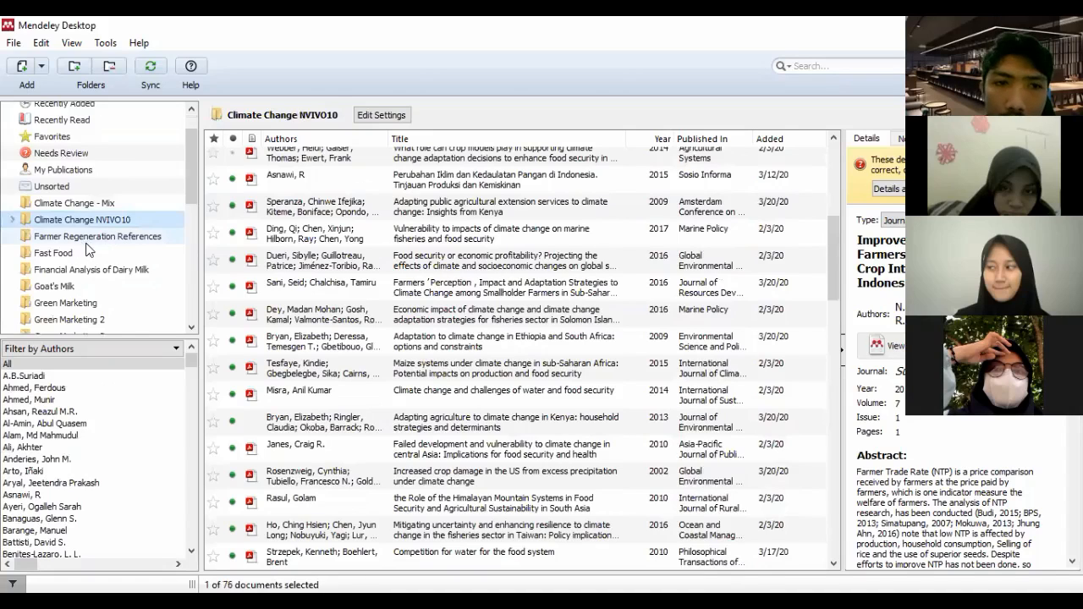
{"action": "scroll", "coordinate": [88, 247], "scroll_direction": "down", "scroll_amount": 1}
{"action": "left_click", "coordinate": [100, 243]}
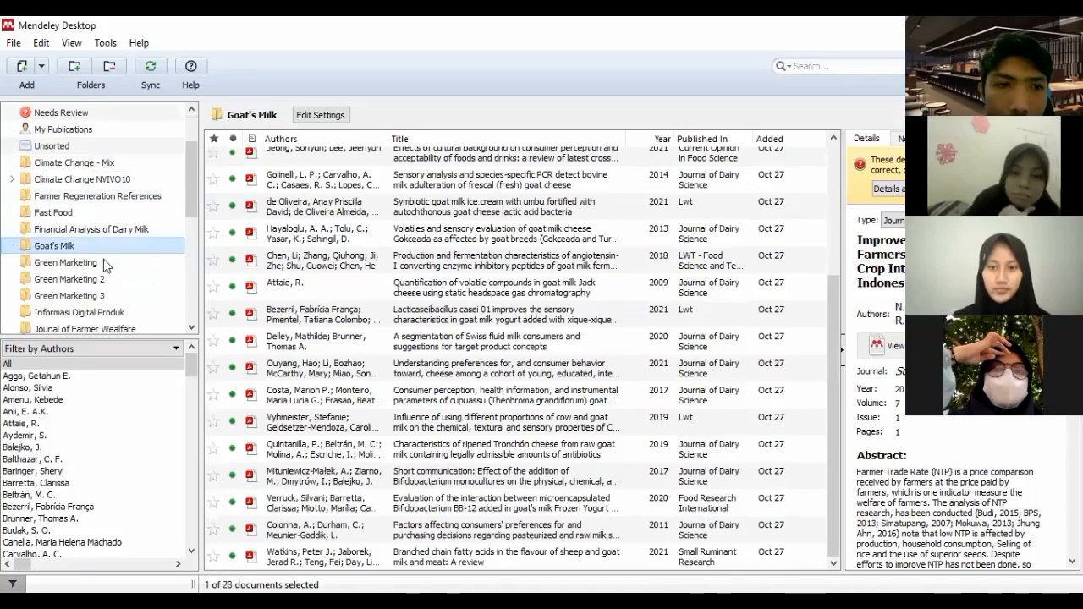
{"action": "scroll", "coordinate": [106, 267], "scroll_direction": "down", "scroll_amount": 2}
{"action": "left_click", "coordinate": [106, 273]}
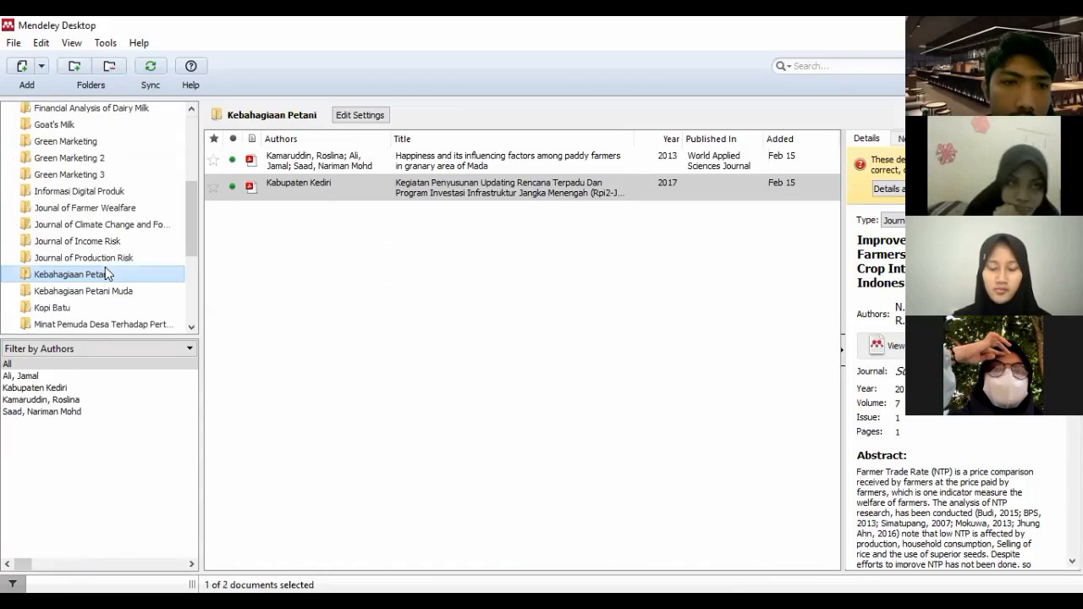
Create a new library folder named Coba
{"action": "scroll", "coordinate": [77, 247], "scroll_direction": "down", "scroll_amount": 3}
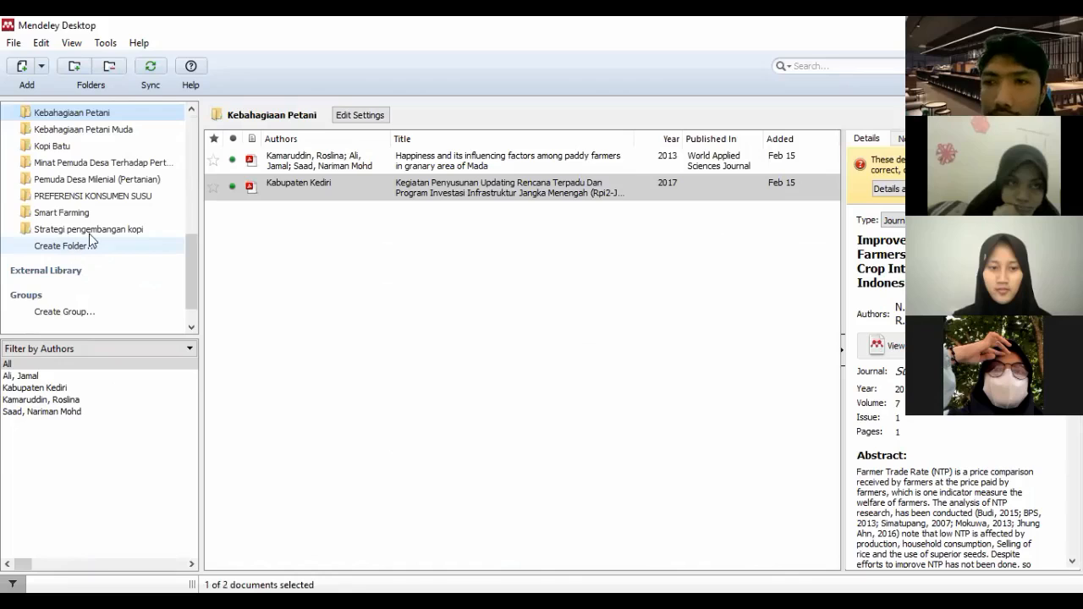
{"action": "left_click", "coordinate": [82, 247]}
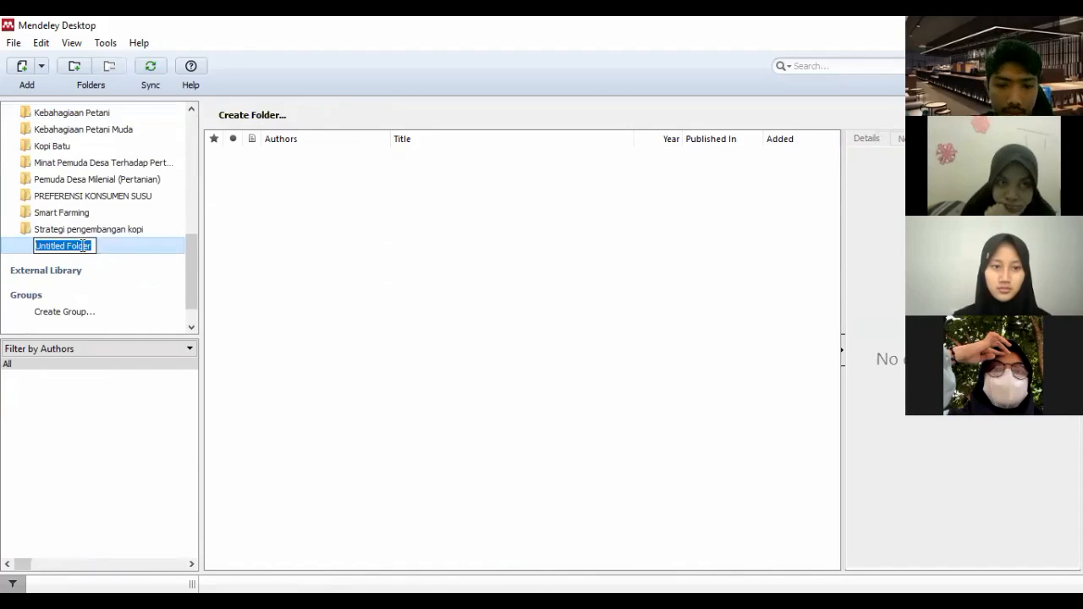
{"action": "type", "text": "Cob"}
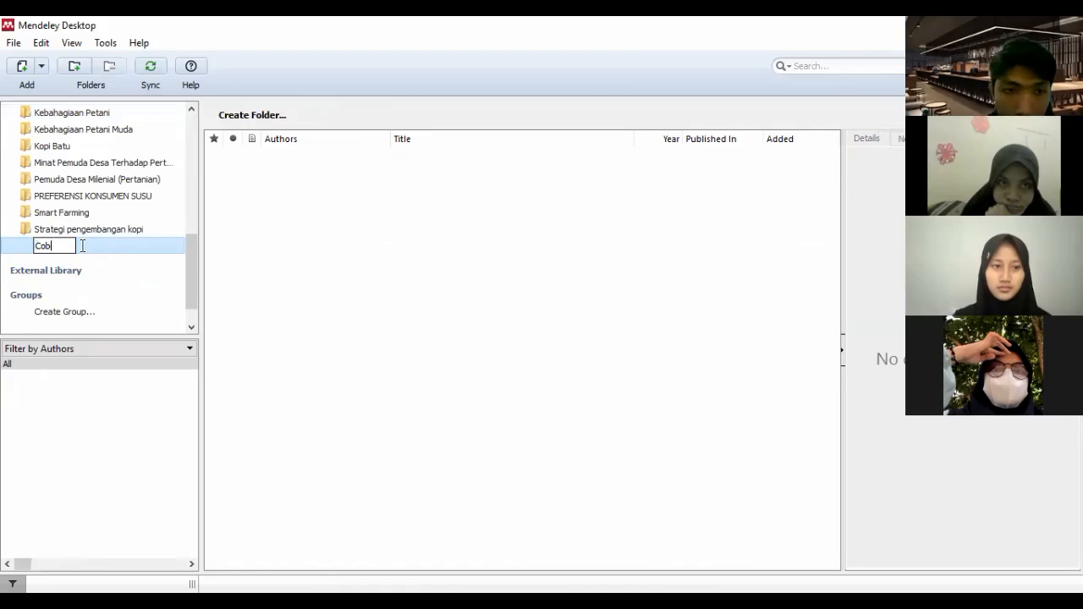
{"action": "type", "text": "a"}
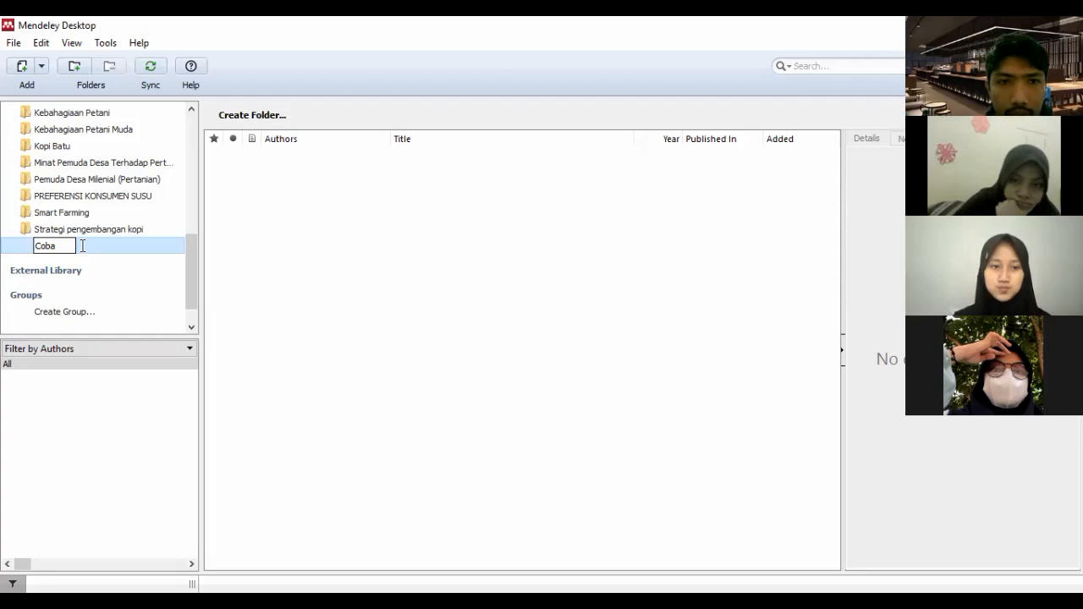
{"action": "key", "text": "Return"}
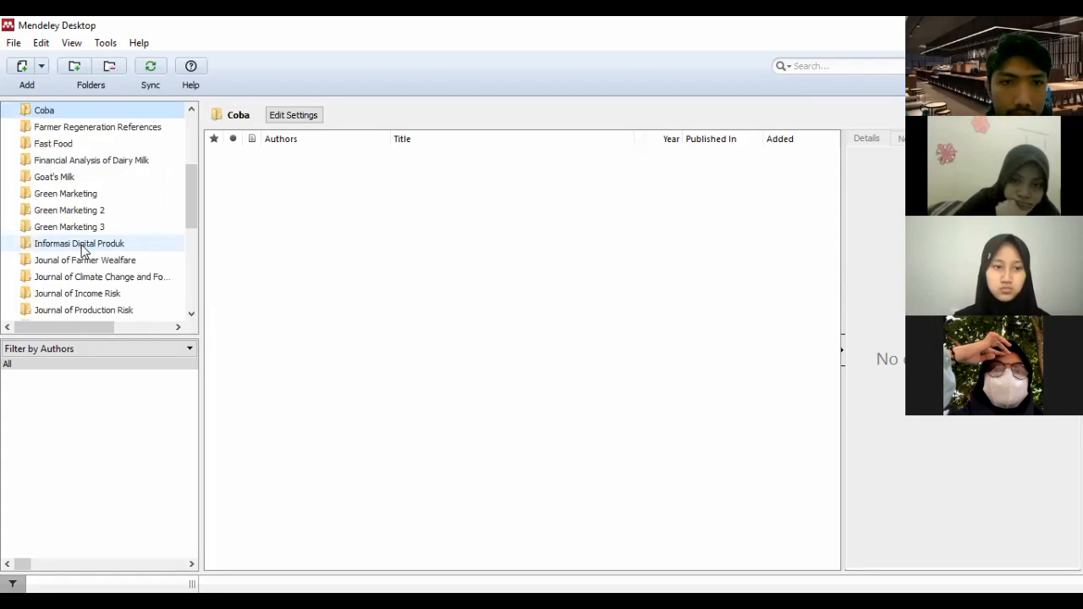
View the documents in the Climate Change NVIVO10 folder, then return to the Coba folder
{"action": "scroll", "coordinate": [98, 219], "scroll_direction": "up", "scroll_amount": 1}
{"action": "scroll", "coordinate": [85, 212], "scroll_direction": "up", "scroll_amount": 3}
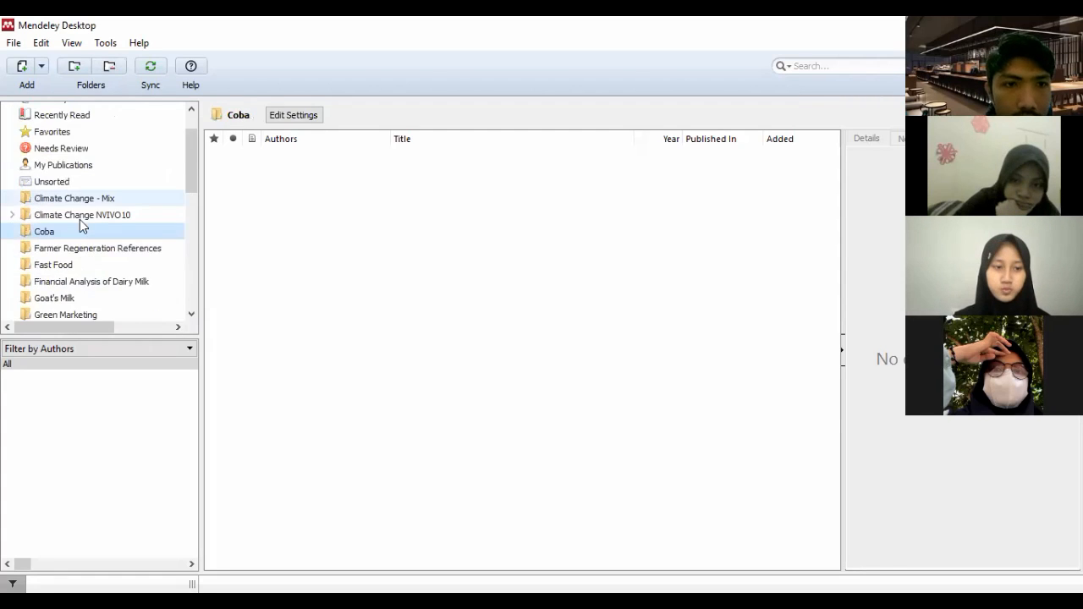
{"action": "left_click", "coordinate": [63, 214]}
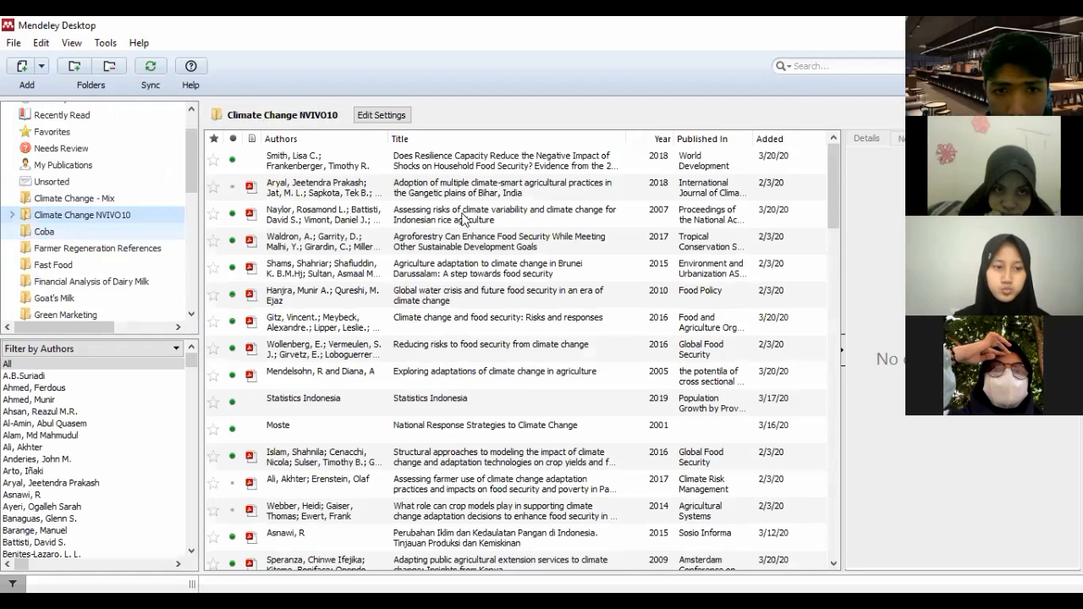
{"action": "key", "text": "Down"}
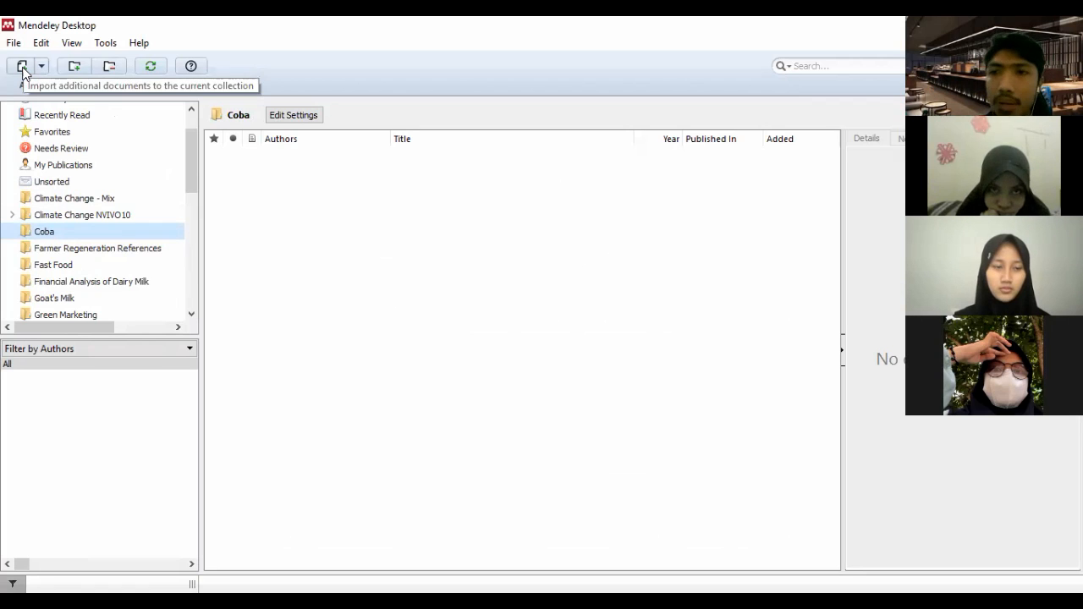
{"action": "left_click", "coordinate": [108, 46]}
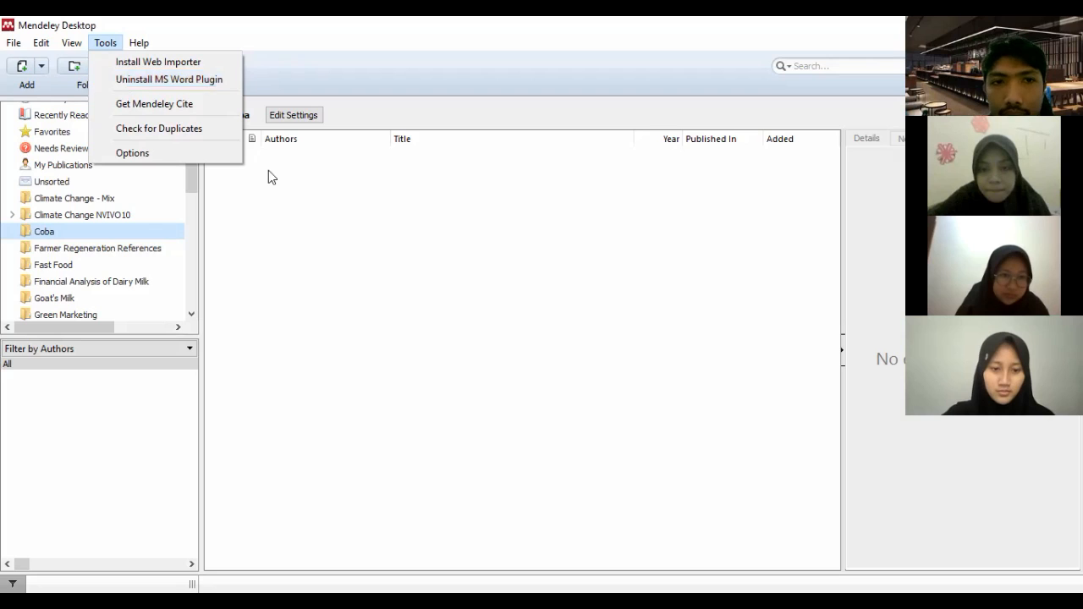
{"action": "left_click", "coordinate": [111, 40]}
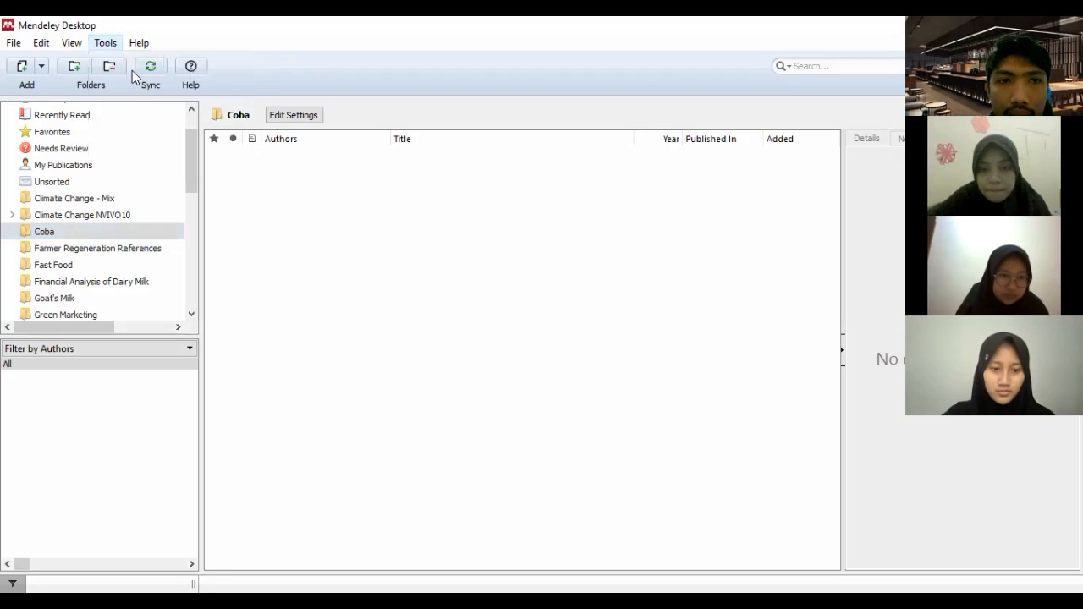
{"action": "left_click", "coordinate": [111, 43]}
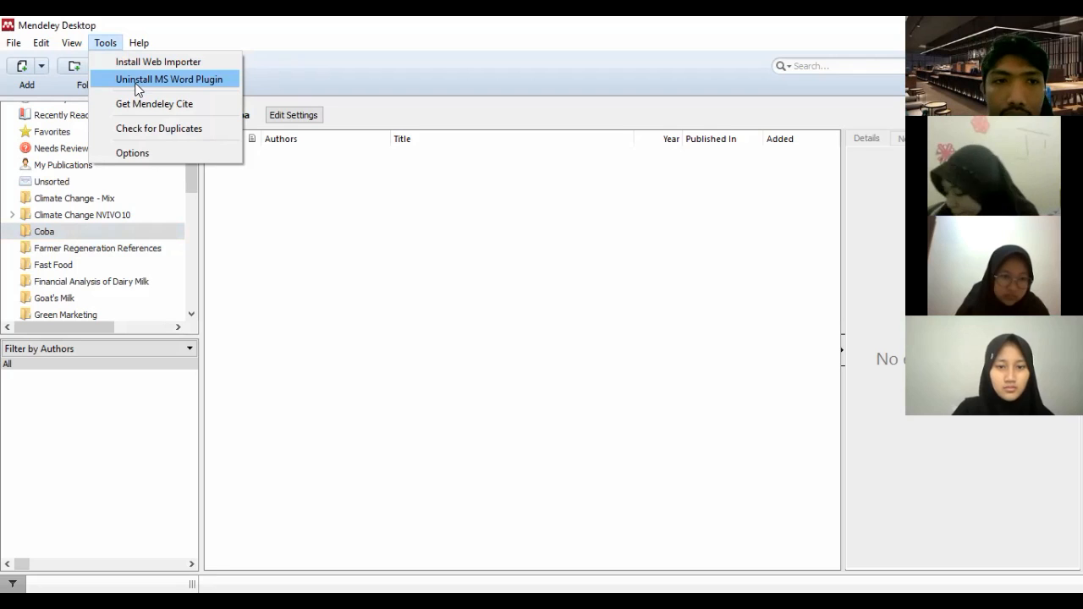
{"action": "left_click", "coordinate": [89, 91]}
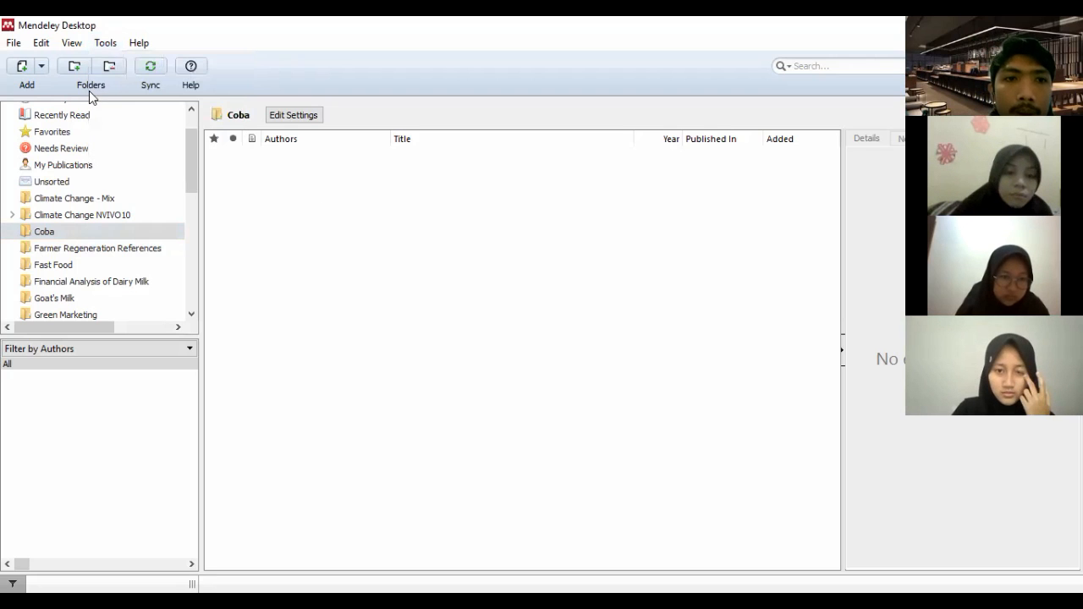
Add the seven PDFs from Changes-on-expected-taste-perception through Factors-affecting-consumers in the Goat's Milk directory to the Coba folder
{"action": "left_click", "coordinate": [76, 232]}
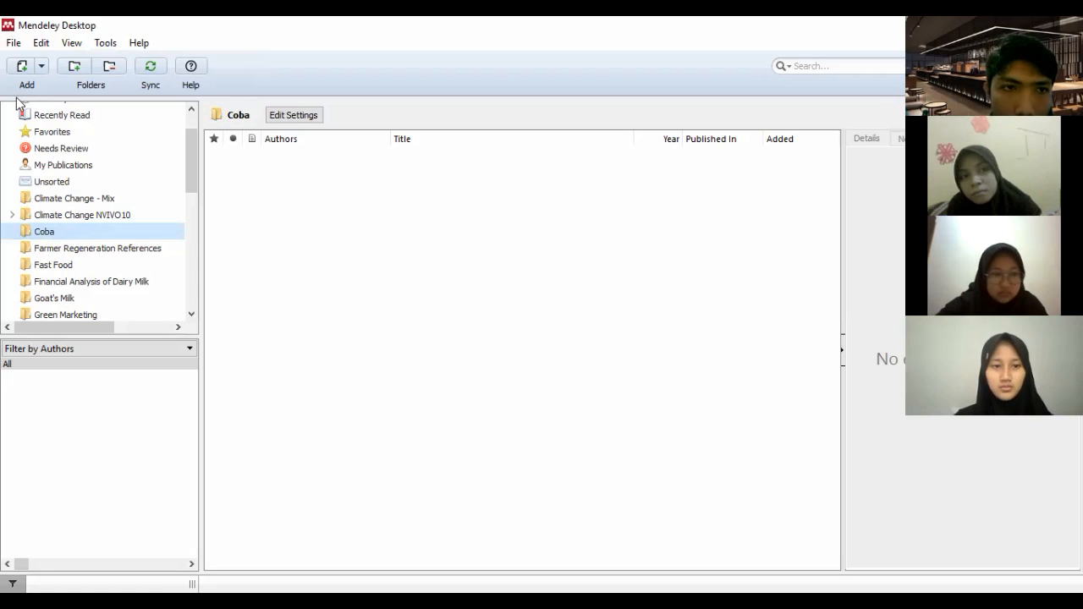
{"action": "left_click", "coordinate": [22, 67]}
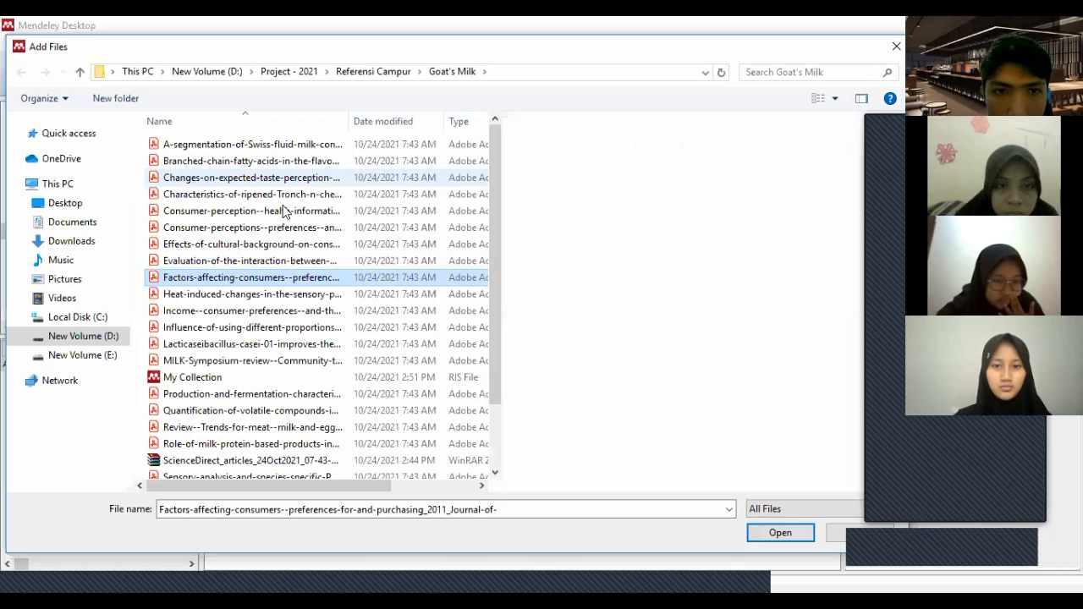
{"action": "left_click", "coordinate": [251, 178], "text": "shift"}
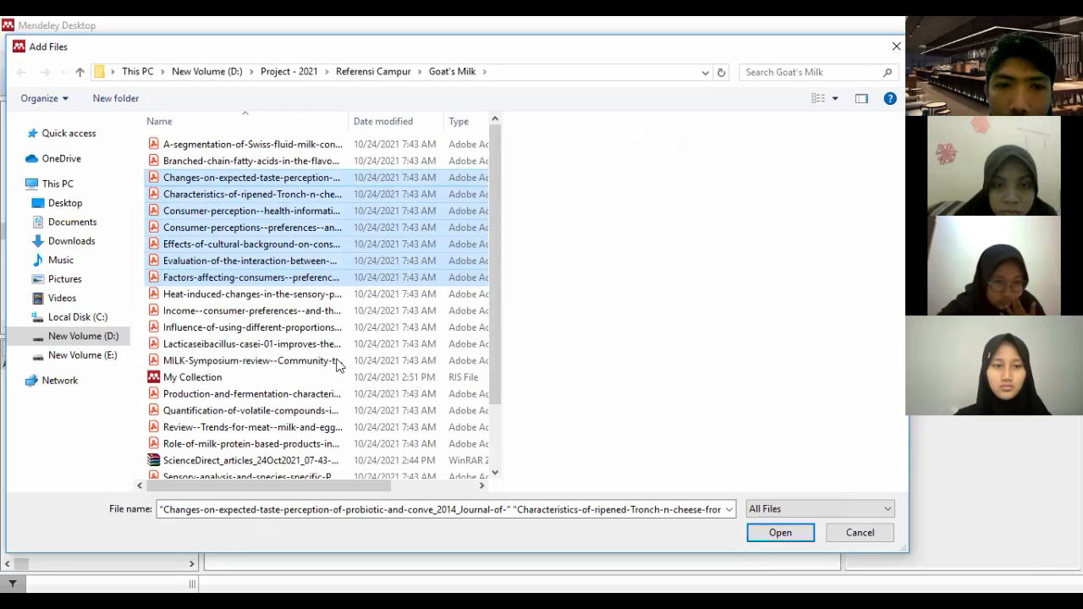
{"action": "key", "text": "Return"}
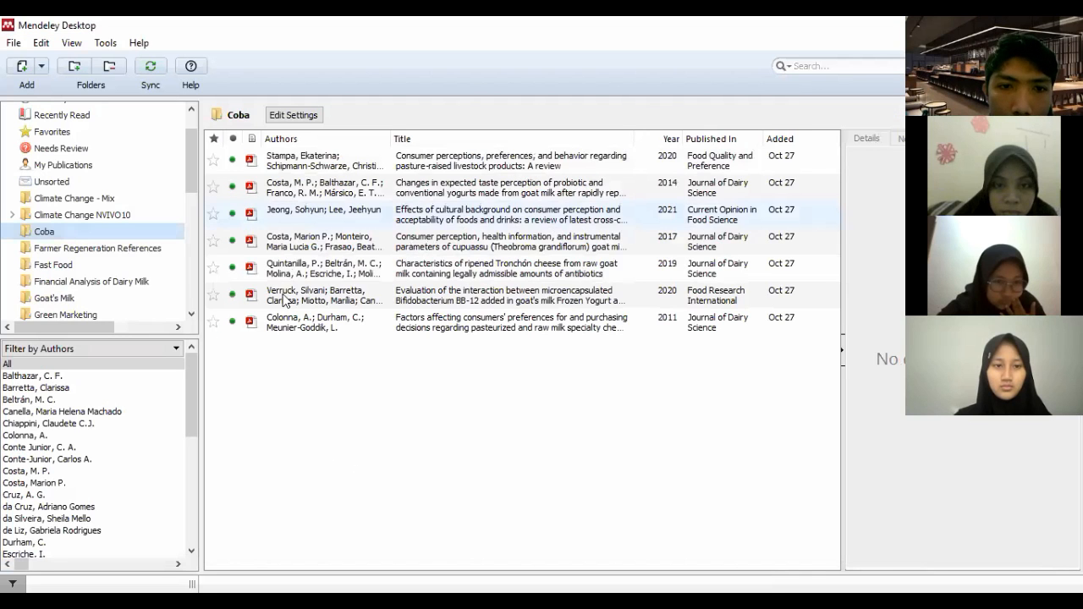
{"action": "left_click", "coordinate": [464, 425]}
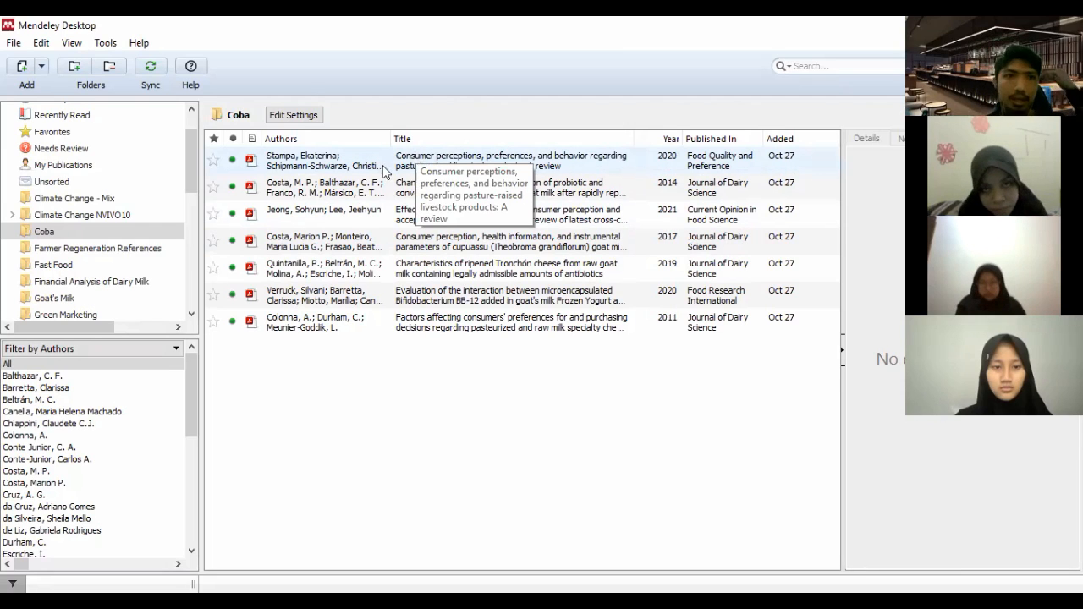
{"action": "left_click", "coordinate": [43, 71]}
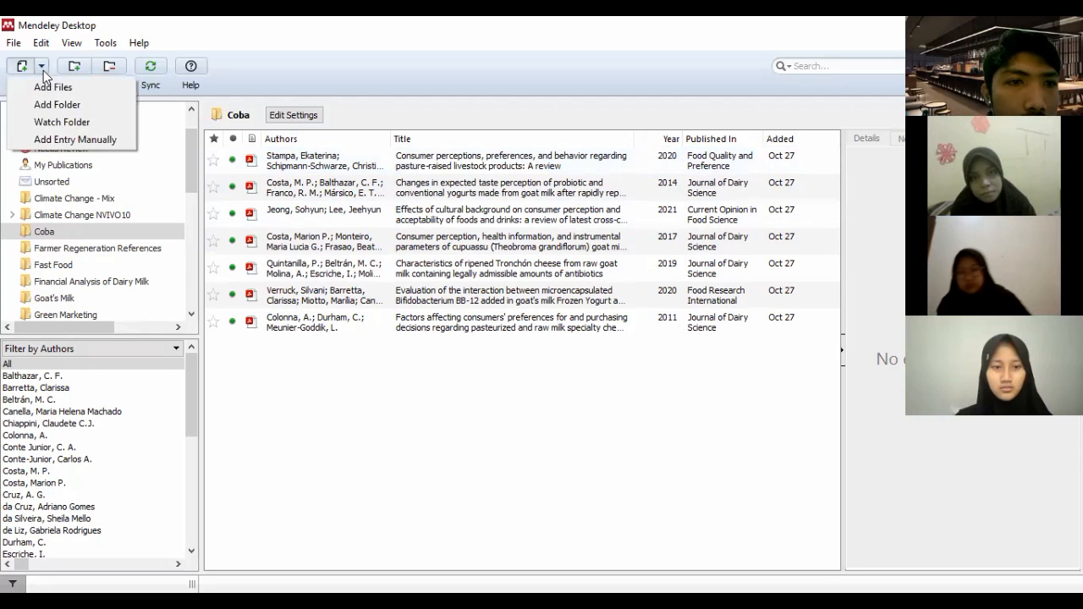
{"action": "left_click", "coordinate": [52, 138]}
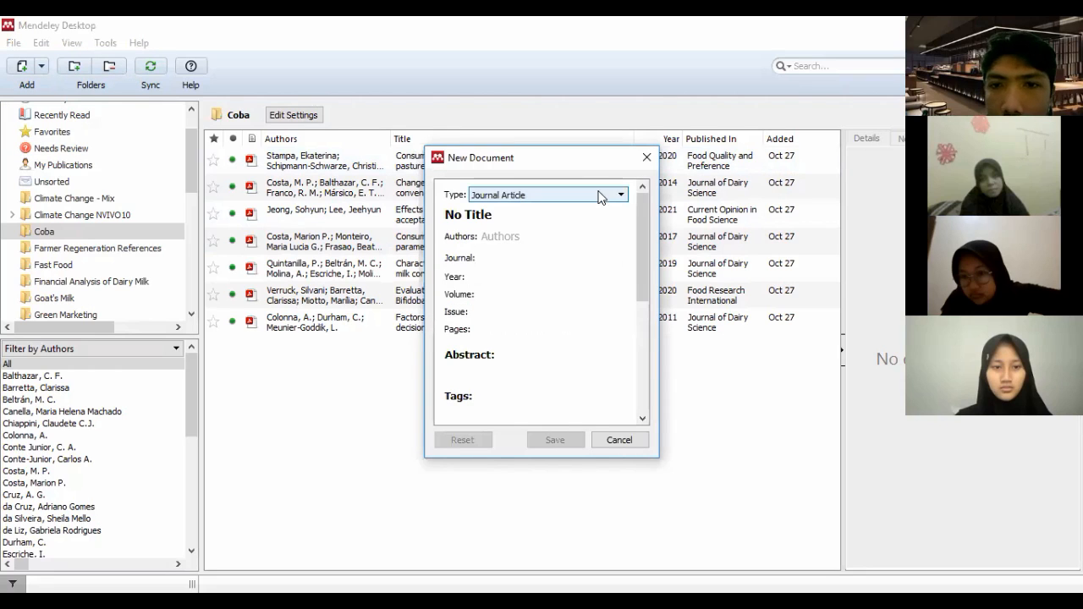
{"action": "left_click", "coordinate": [620, 194]}
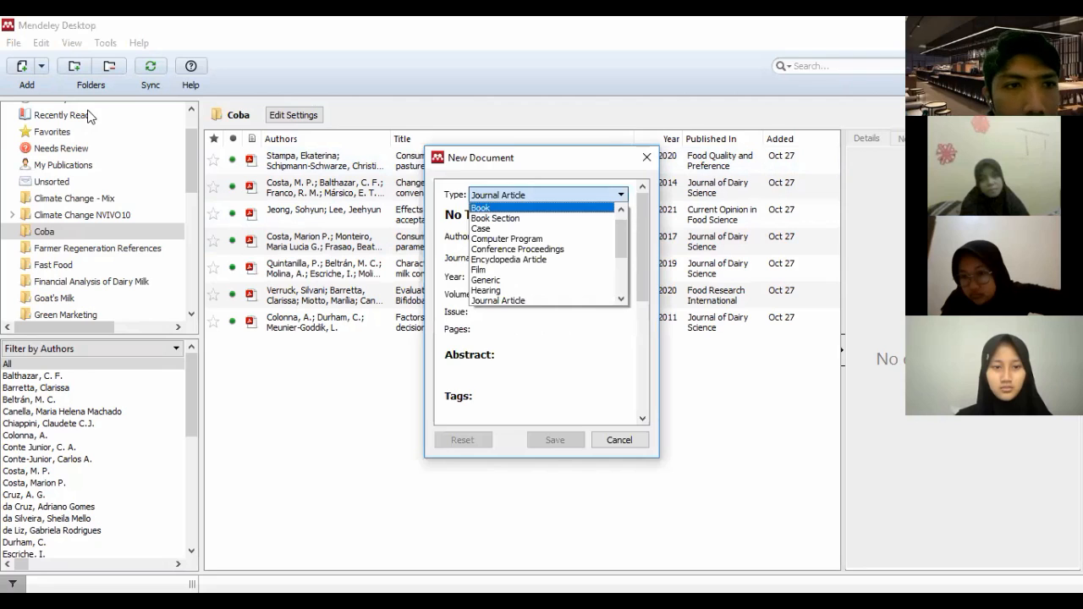
{"action": "left_click", "coordinate": [42, 67]}
Start a manual document entry in the Coba folder and set its type to Newspaper Article
{"action": "left_click", "coordinate": [42, 67]}
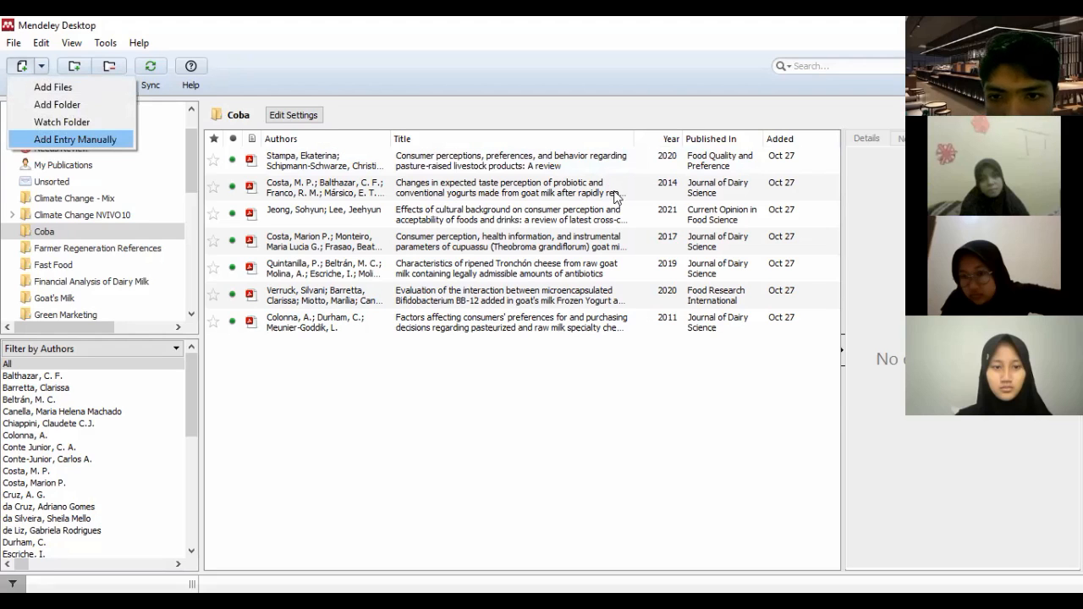
{"action": "key", "text": "Return"}
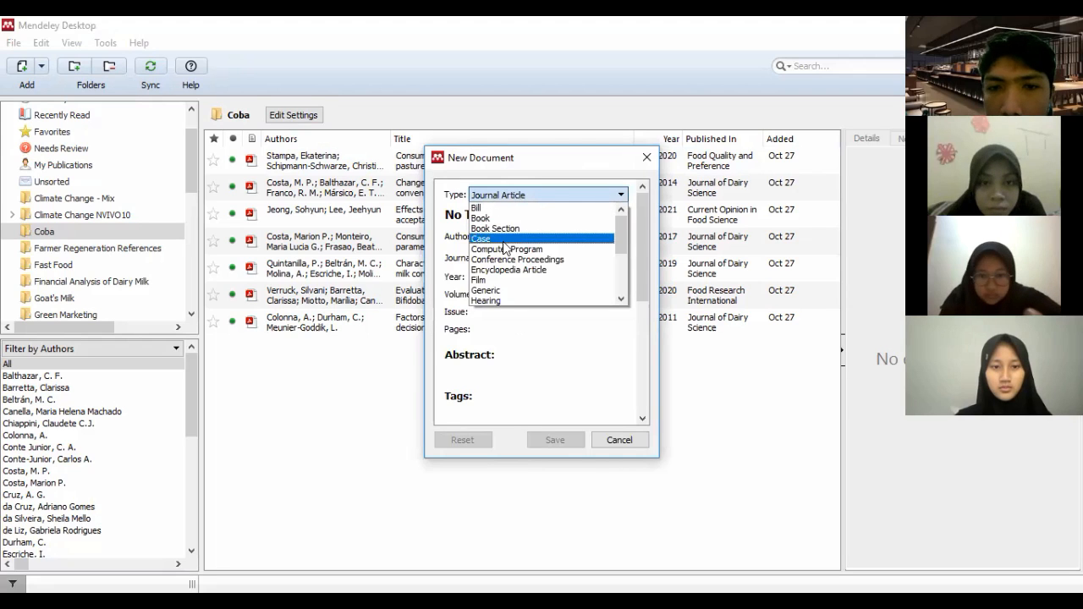
{"action": "scroll", "coordinate": [523, 228], "scroll_direction": "down", "scroll_amount": 1}
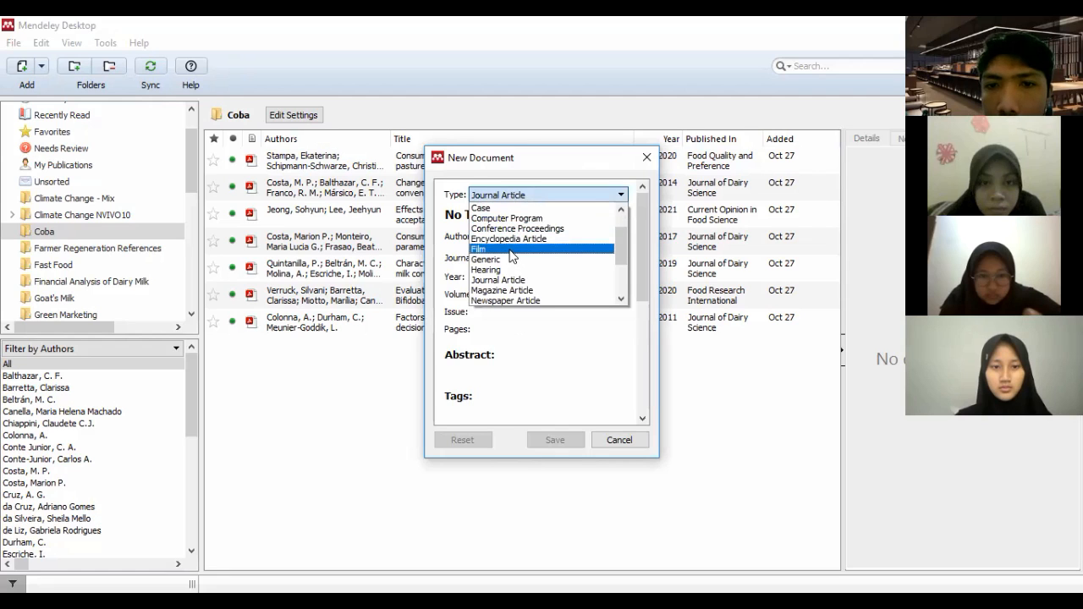
{"action": "scroll", "coordinate": [507, 263], "scroll_direction": "down", "scroll_amount": 1}
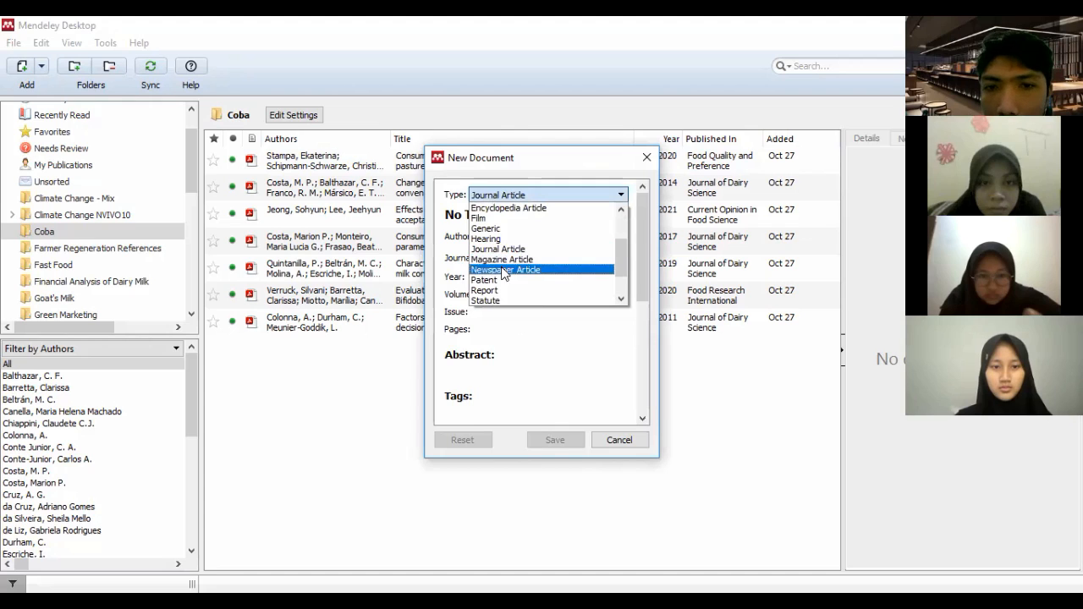
{"action": "scroll", "coordinate": [504, 278], "scroll_direction": "down", "scroll_amount": 1}
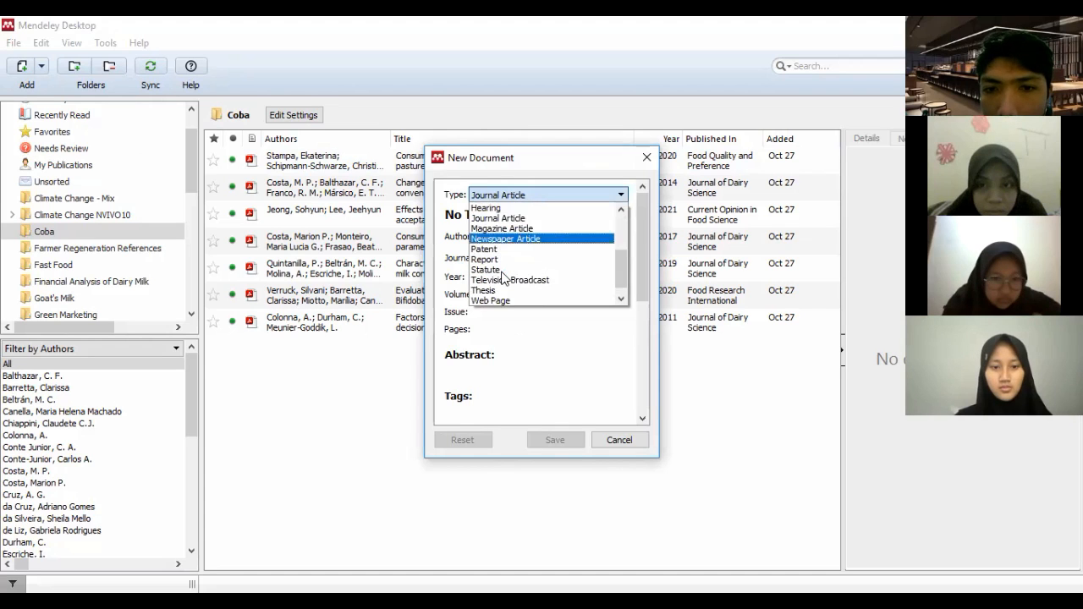
{"action": "scroll", "coordinate": [505, 276], "scroll_direction": "down", "scroll_amount": 1}
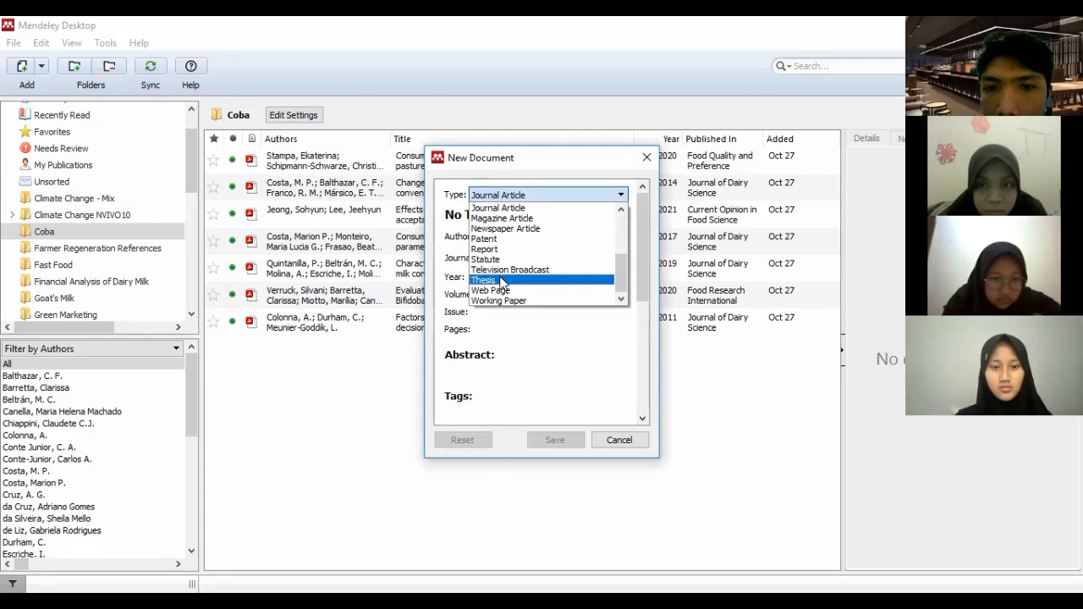
{"action": "scroll", "coordinate": [525, 274], "scroll_direction": "up", "scroll_amount": 2}
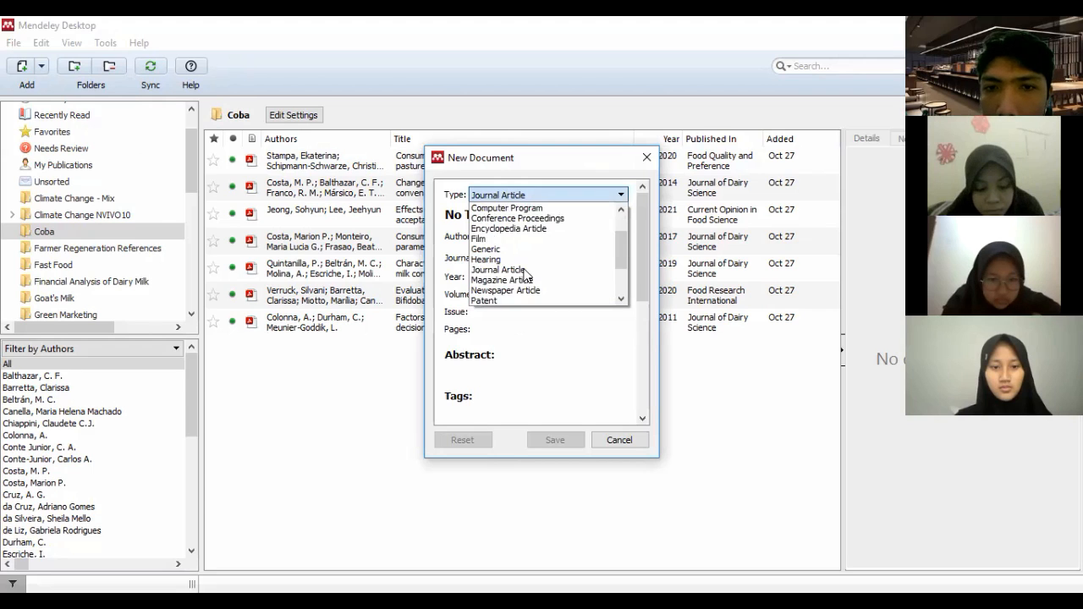
{"action": "scroll", "coordinate": [499, 246], "scroll_direction": "up", "scroll_amount": 2}
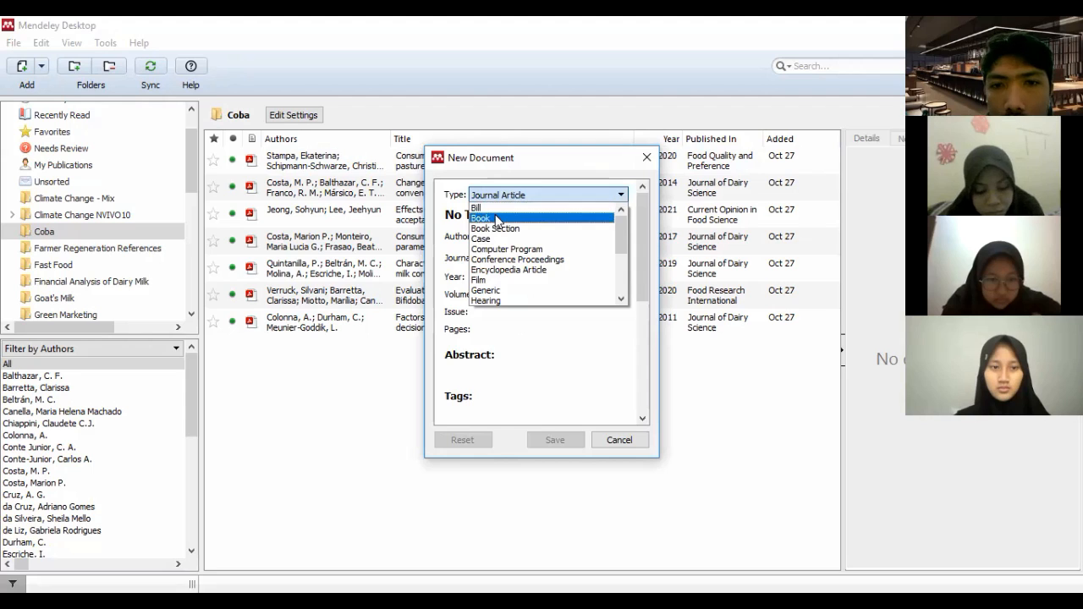
{"action": "scroll", "coordinate": [505, 235], "scroll_direction": "down", "scroll_amount": 2}
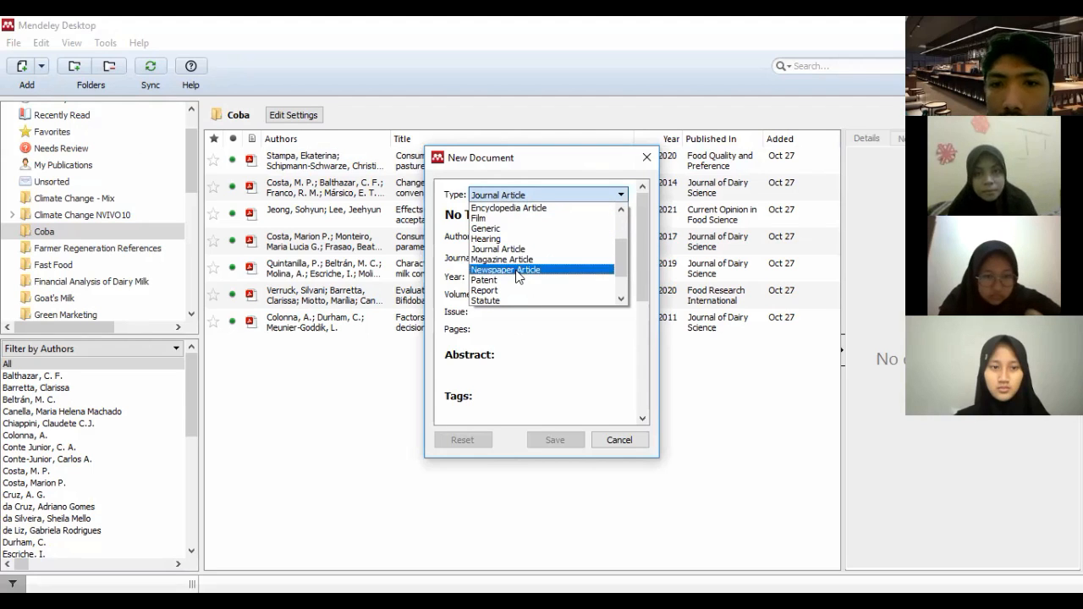
{"action": "key", "text": "Return"}
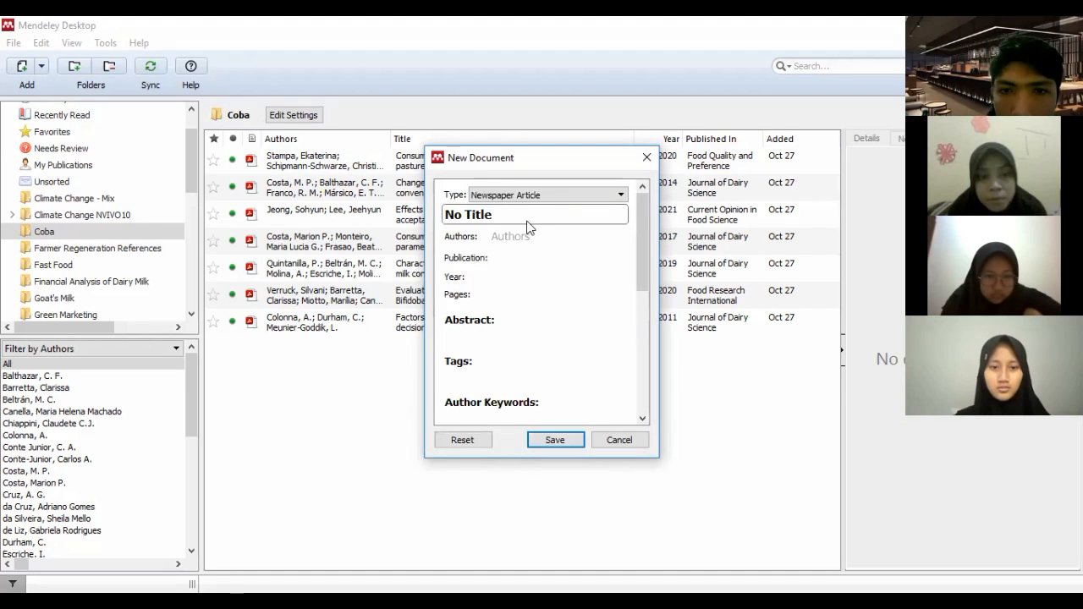
Change the new document's type to Book and title it Pengolahan Limbah Plastik
{"action": "left_click_drag", "start_coordinate": [506, 218], "coordinate": [388, 204]}
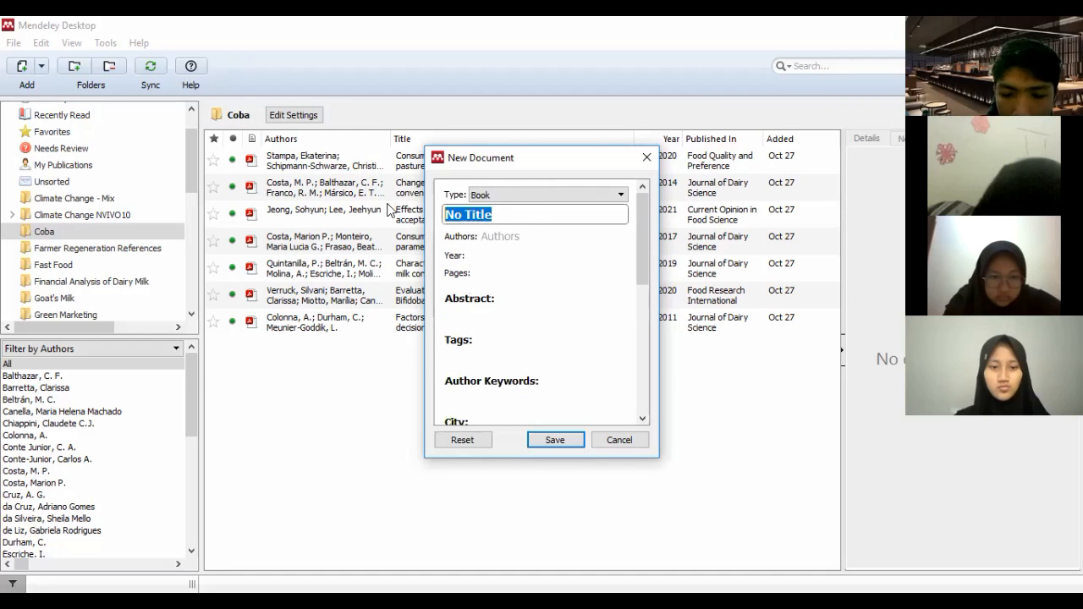
{"action": "type", "text": "Pengol"}
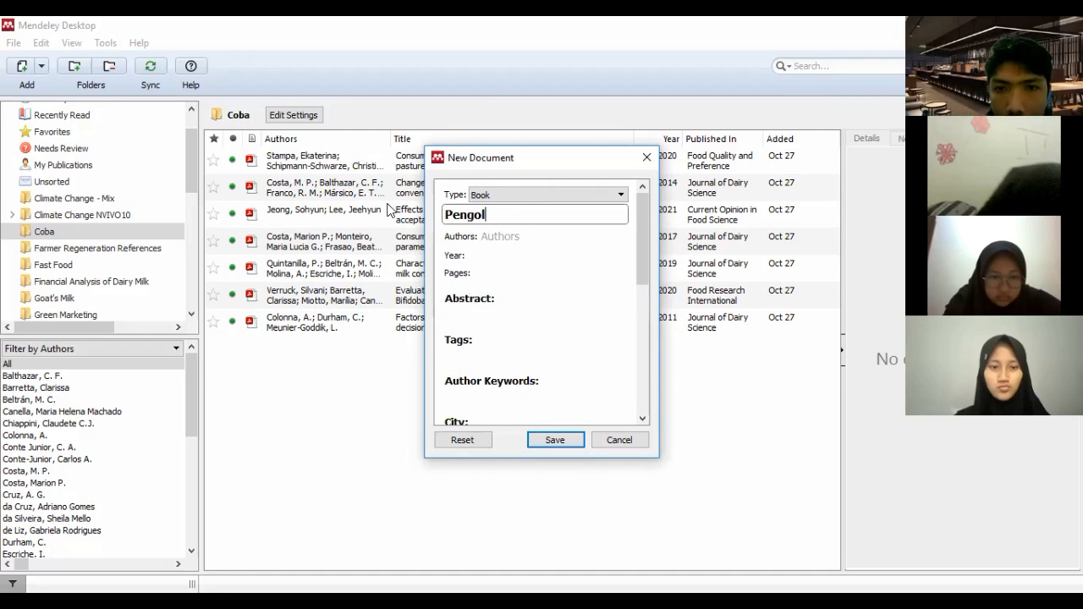
{"action": "type", "text": "ahan Limbah"}
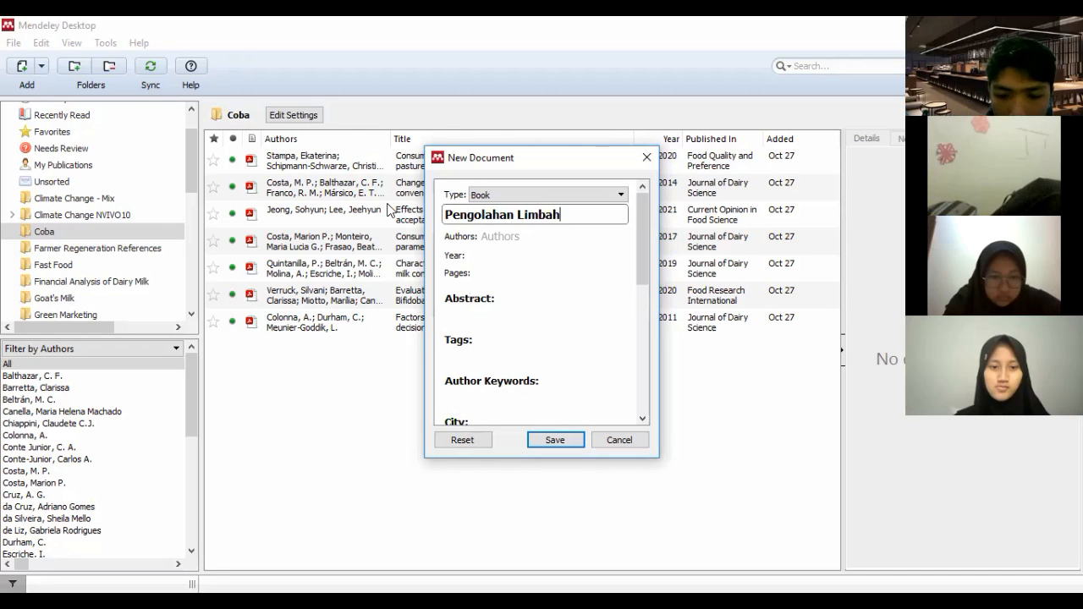
{"action": "type", "text": " Plastik"}
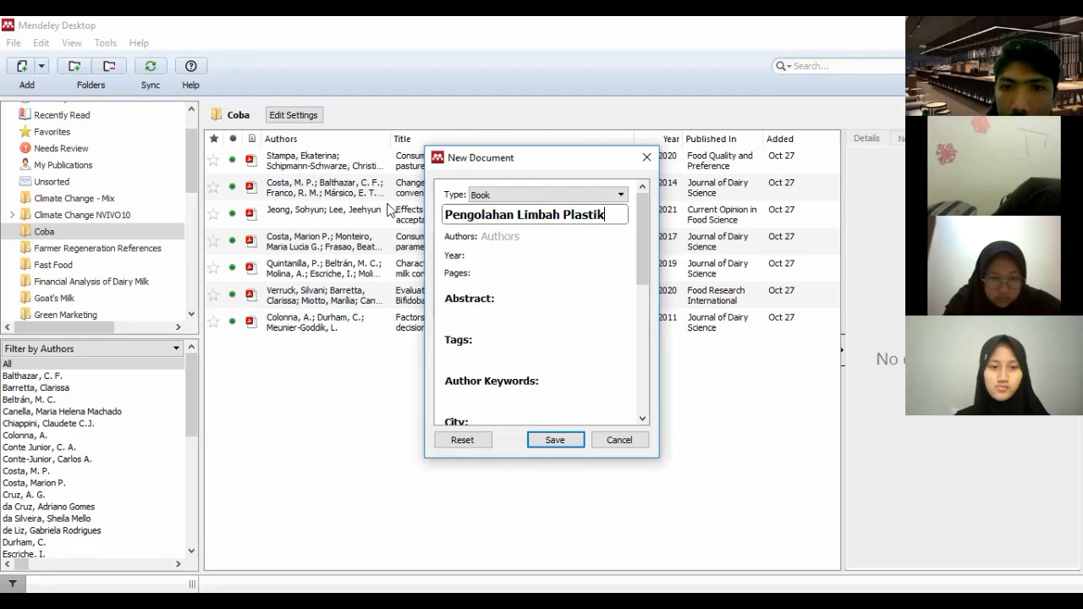
Enter the author's full name for the new book entry
{"action": "left_click", "coordinate": [501, 235]}
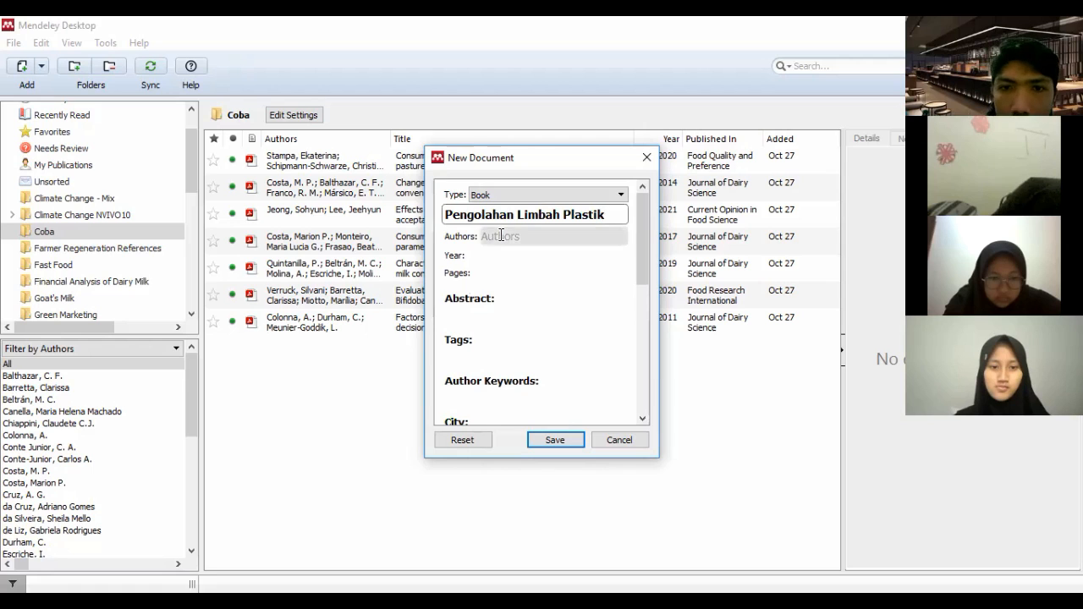
{"action": "left_click", "coordinate": [501, 235]}
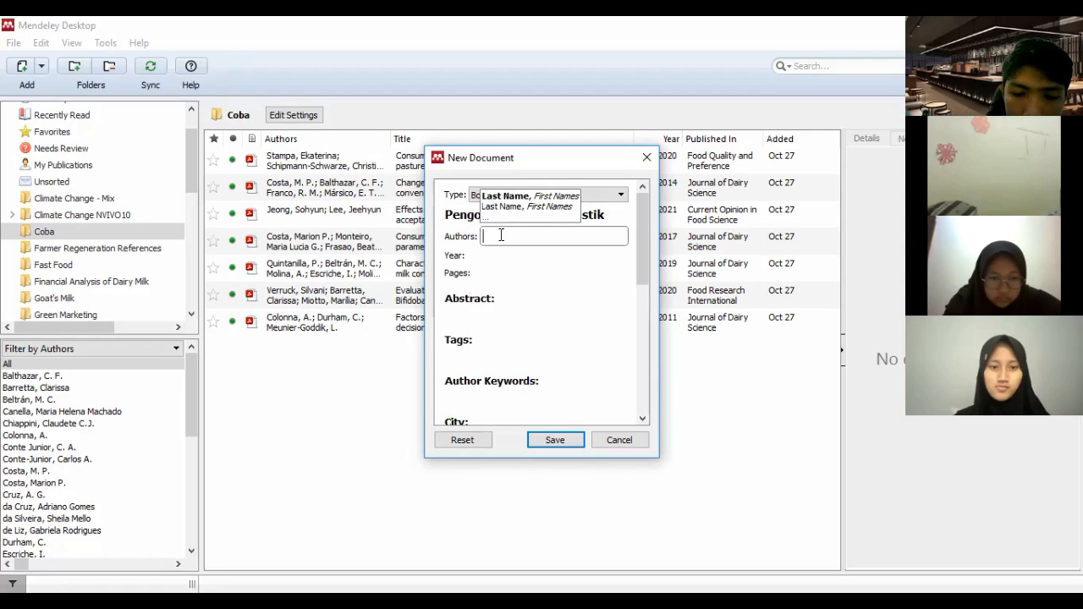
{"action": "type", "text": "V"}
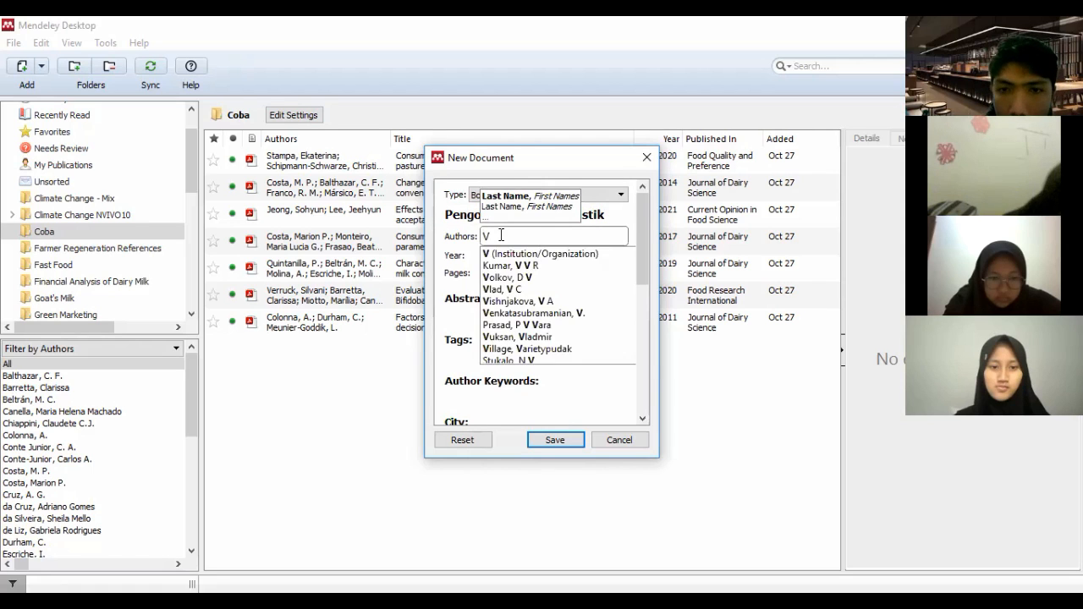
{"action": "type", "text": "ritta A"}
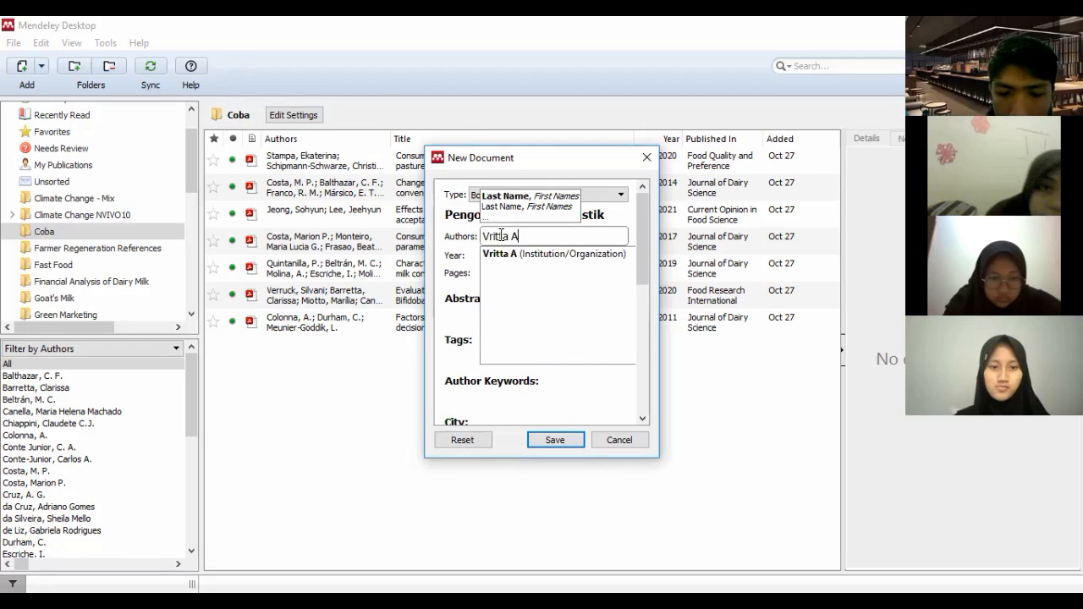
{"action": "type", "text": "mroin"}
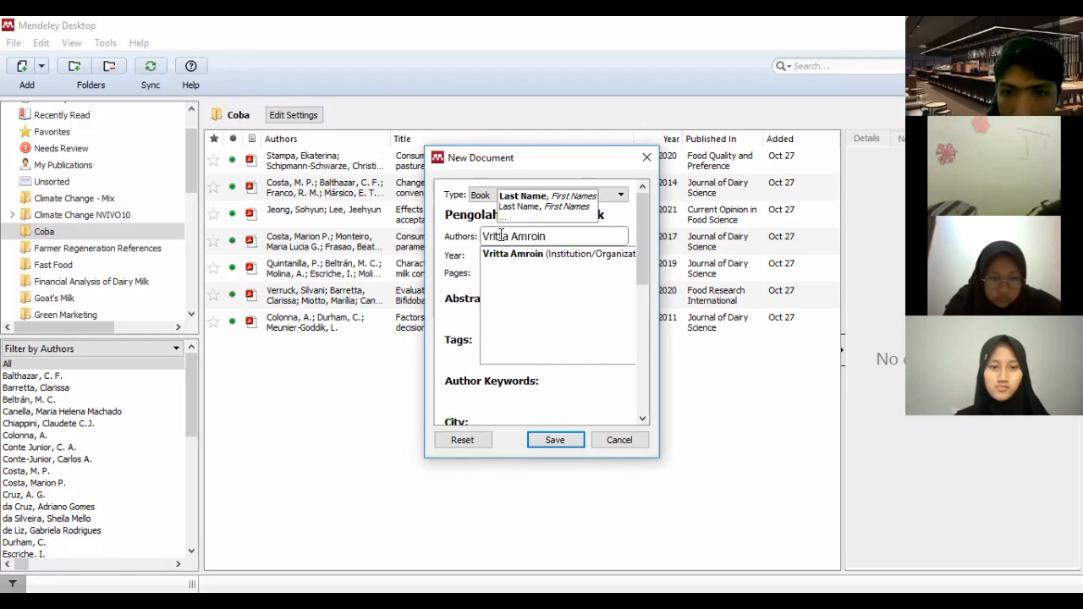
{"action": "type", "text": "i"}
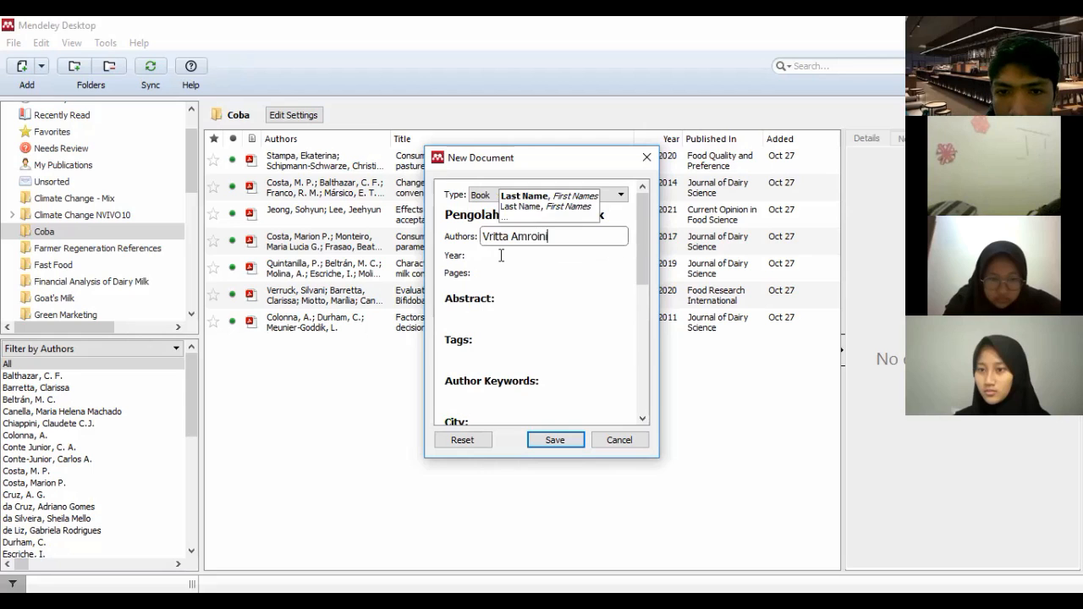
Set the book's year to 2020 and its pages to 1-100
{"action": "left_click", "coordinate": [501, 256]}
{"action": "type", "text": "2"}
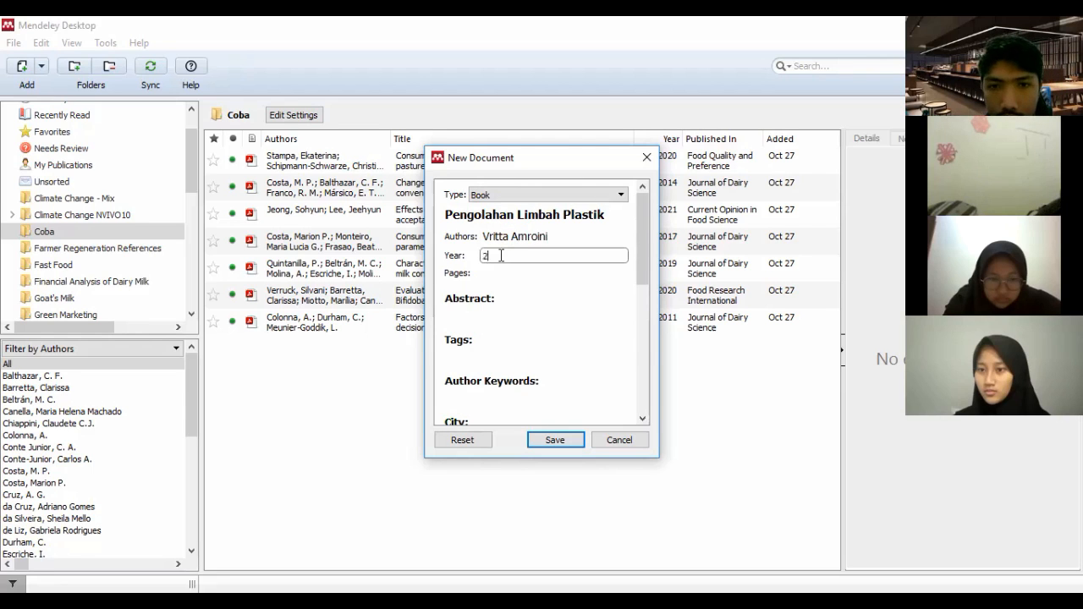
{"action": "type", "text": "020"}
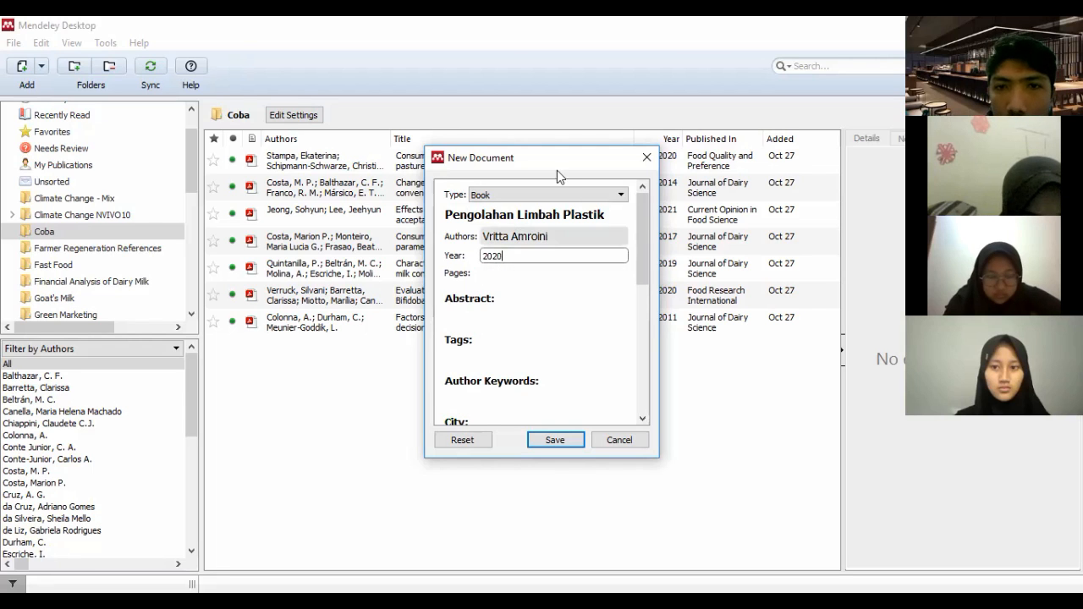
{"action": "left_click", "coordinate": [517, 277]}
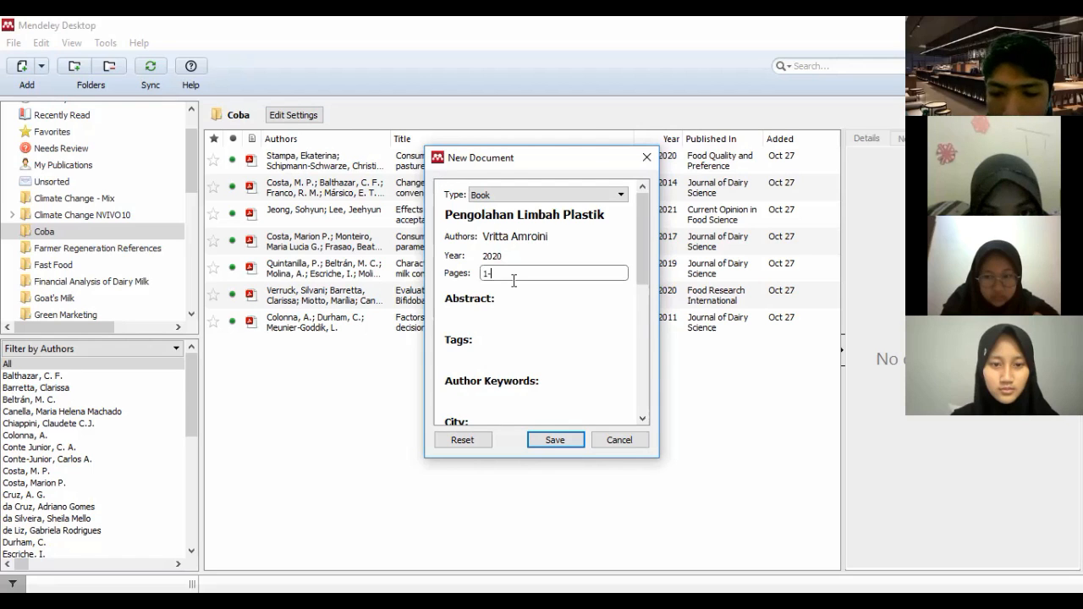
Set the book's city to Malang
{"action": "scroll", "coordinate": [499, 349], "scroll_direction": "down", "scroll_amount": 2}
{"action": "left_click", "coordinate": [498, 347]}
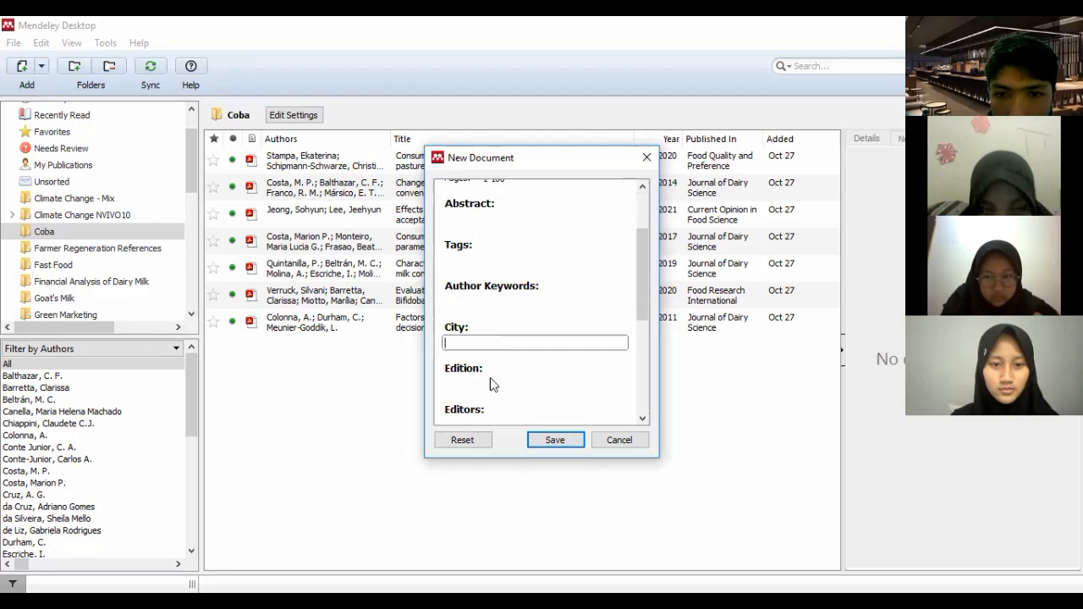
{"action": "type", "text": "Malang"}
Set the book's publisher to UMM Press and save the new document
{"action": "scroll", "coordinate": [469, 325], "scroll_direction": "down", "scroll_amount": 3}
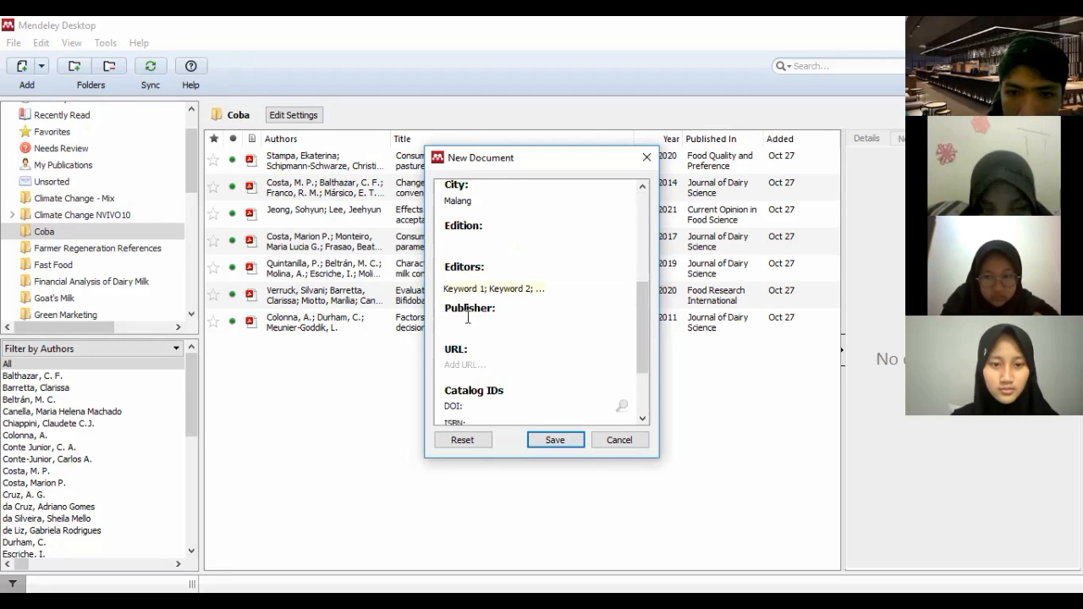
{"action": "left_click", "coordinate": [467, 317]}
{"action": "type", "text": "UMM"}
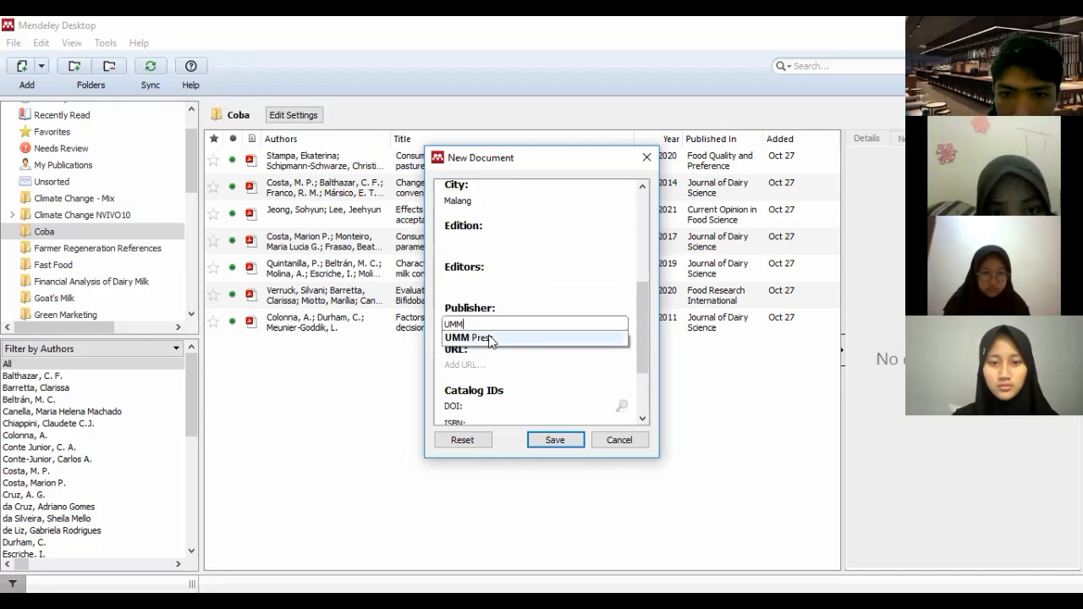
{"action": "left_click", "coordinate": [556, 440]}
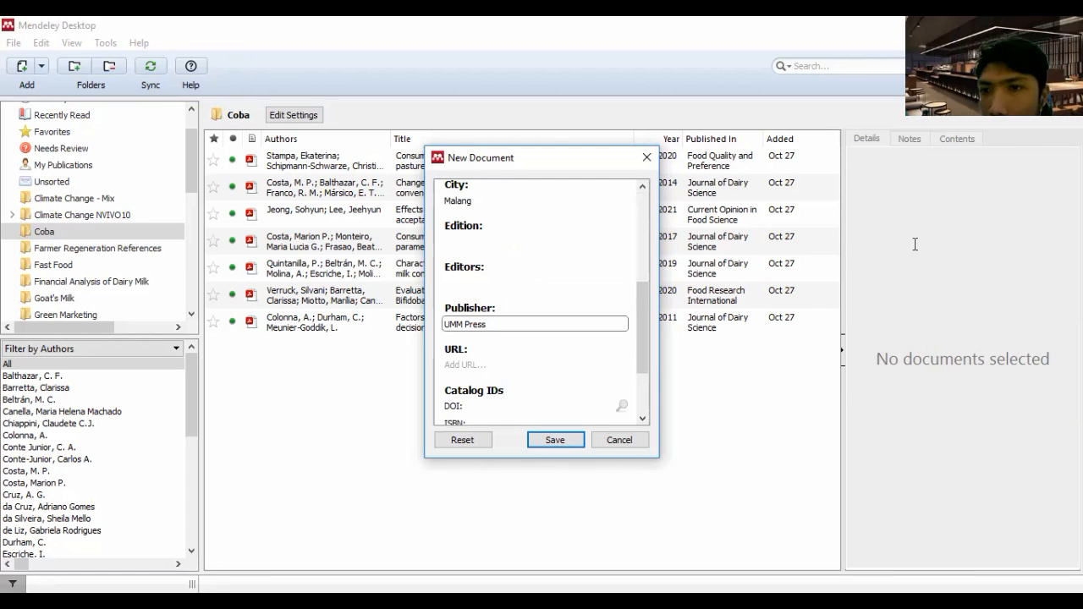
{"action": "key", "text": "Return"}
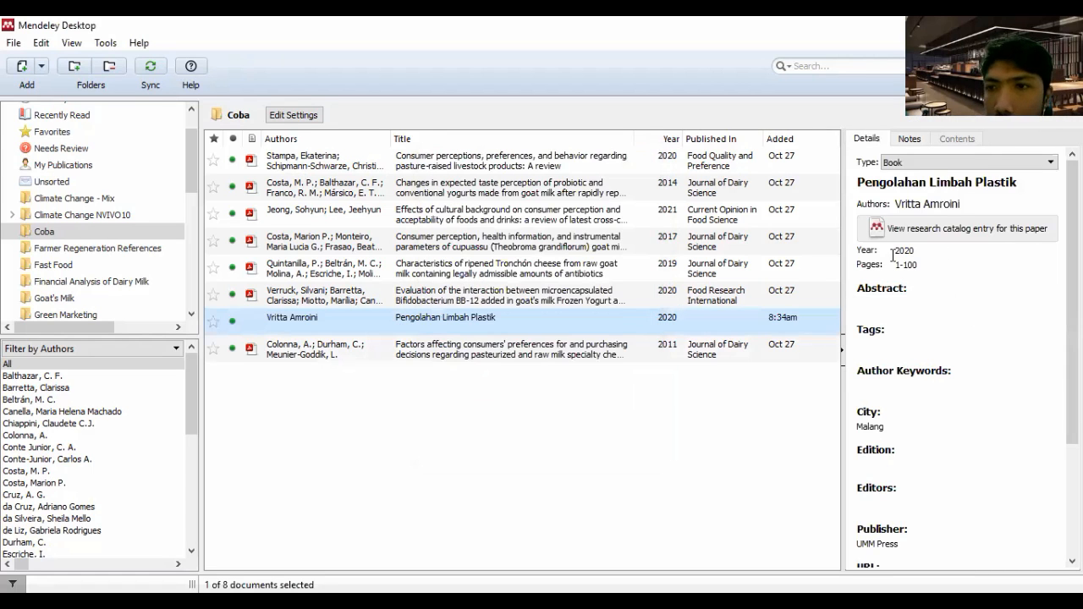
Review the bibliographic details of the new book entry and compare them with those of the imported articles in the Coba folder
{"action": "scroll", "coordinate": [905, 298], "scroll_direction": "down", "scroll_amount": 3}
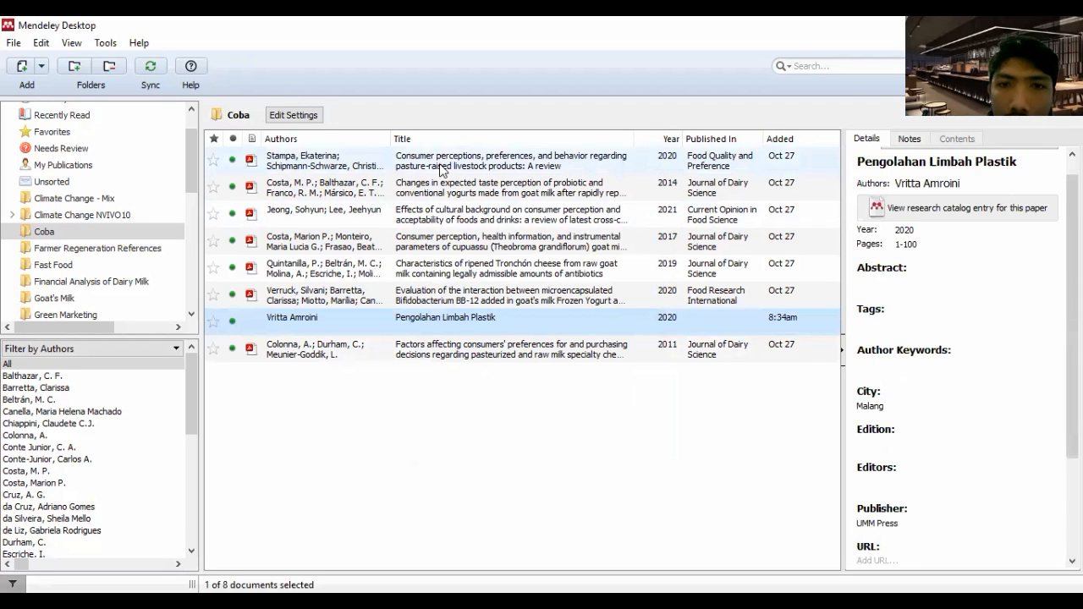
{"action": "left_click", "coordinate": [450, 154]}
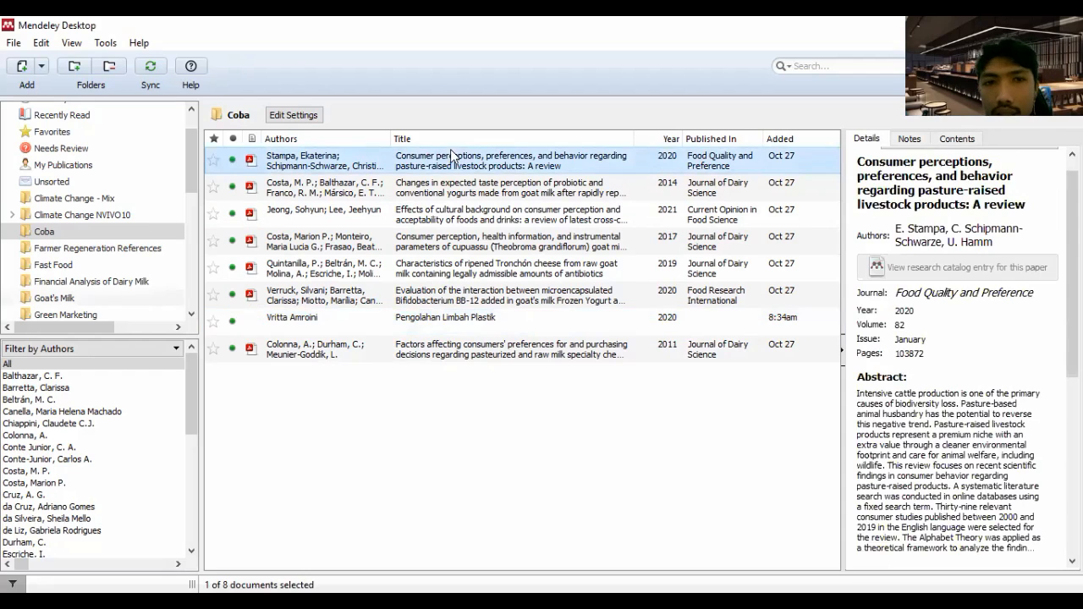
{"action": "left_click", "coordinate": [417, 191]}
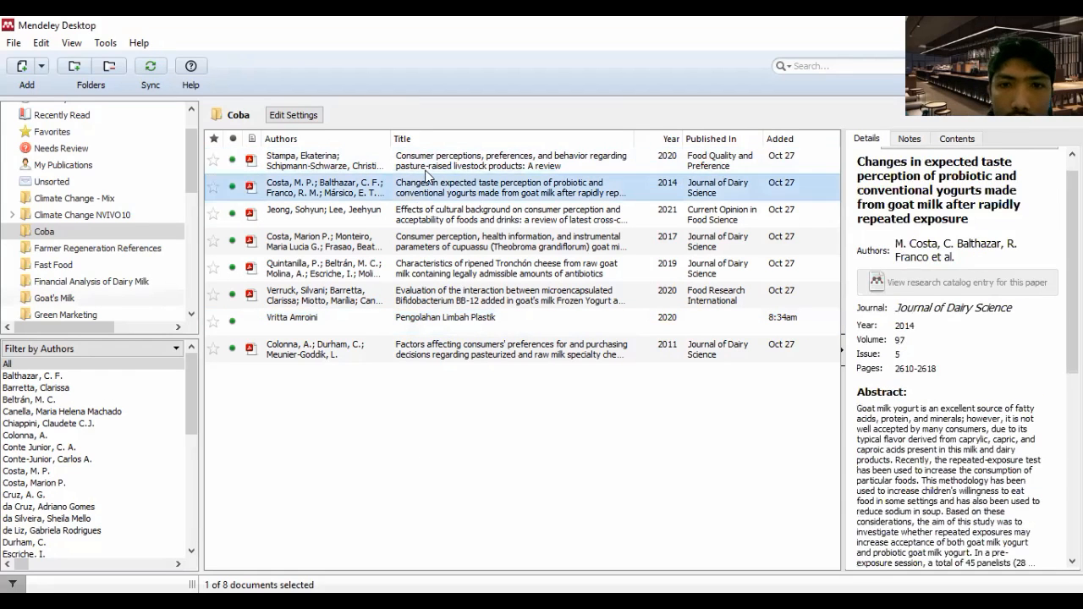
{"action": "left_click", "coordinate": [427, 165]}
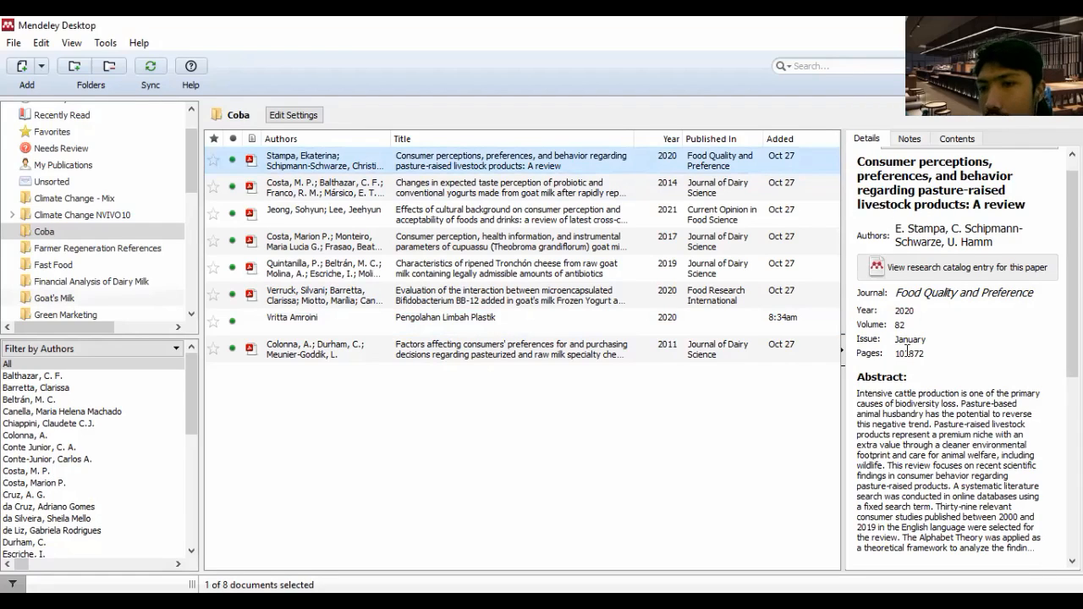
{"action": "scroll", "coordinate": [933, 378], "scroll_direction": "down", "scroll_amount": 2}
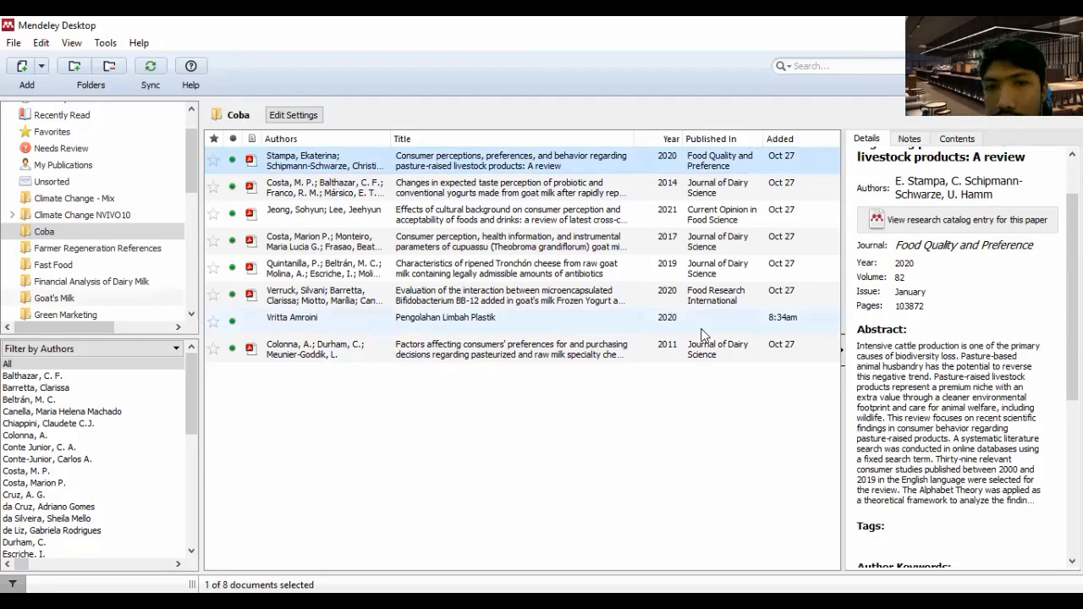
{"action": "left_click", "coordinate": [453, 186]}
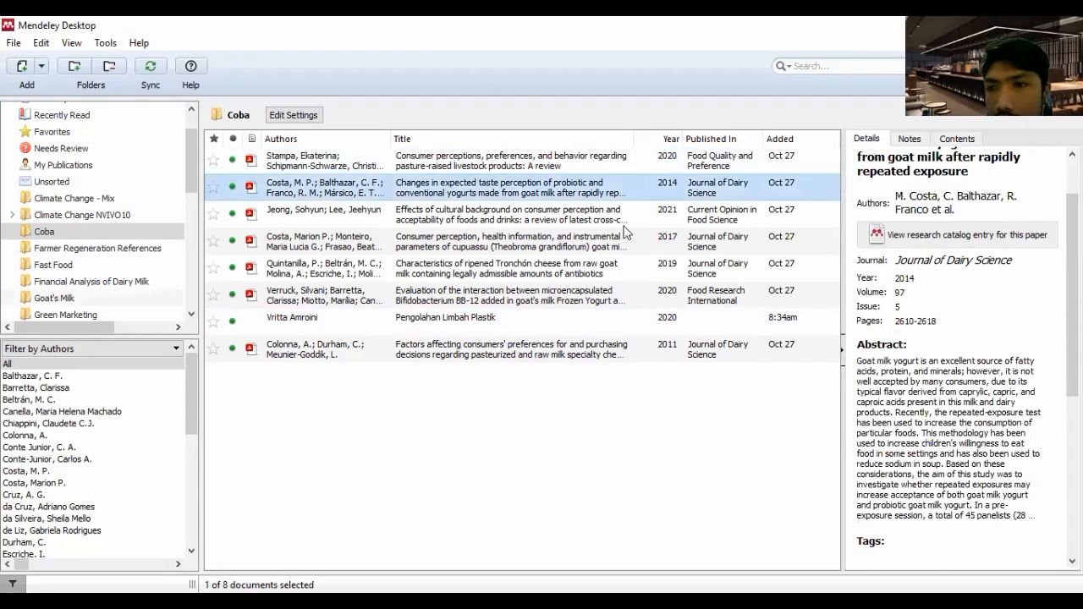
{"action": "left_click", "coordinate": [454, 238]}
Examine all details of the article on effects of cultural background, from title and abstract to publisher, URL, catalog IDs and attached file
{"action": "left_click", "coordinate": [441, 215]}
{"action": "scroll", "coordinate": [957, 293], "scroll_direction": "up", "scroll_amount": 2}
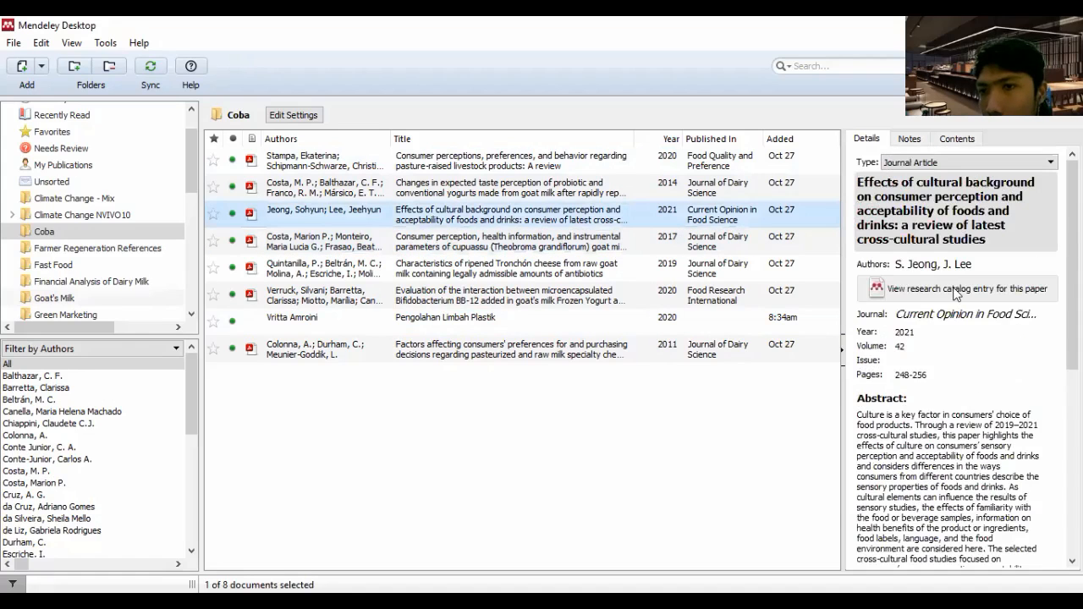
{"action": "scroll", "coordinate": [930, 321], "scroll_direction": "down", "scroll_amount": 2}
{"action": "scroll", "coordinate": [923, 329], "scroll_direction": "down", "scroll_amount": 2}
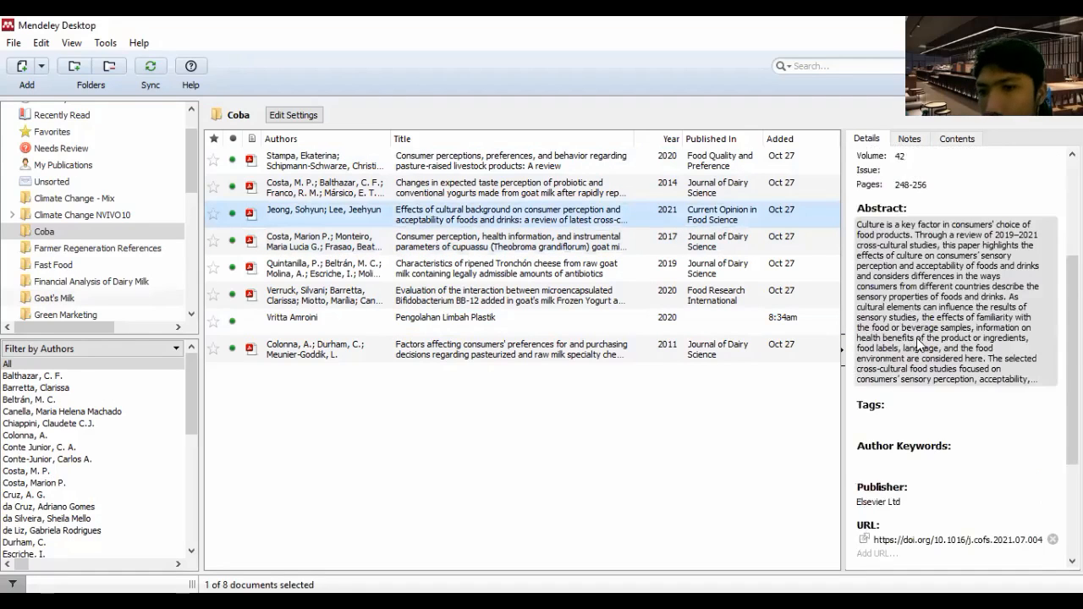
{"action": "scroll", "coordinate": [891, 356], "scroll_direction": "down", "scroll_amount": 3}
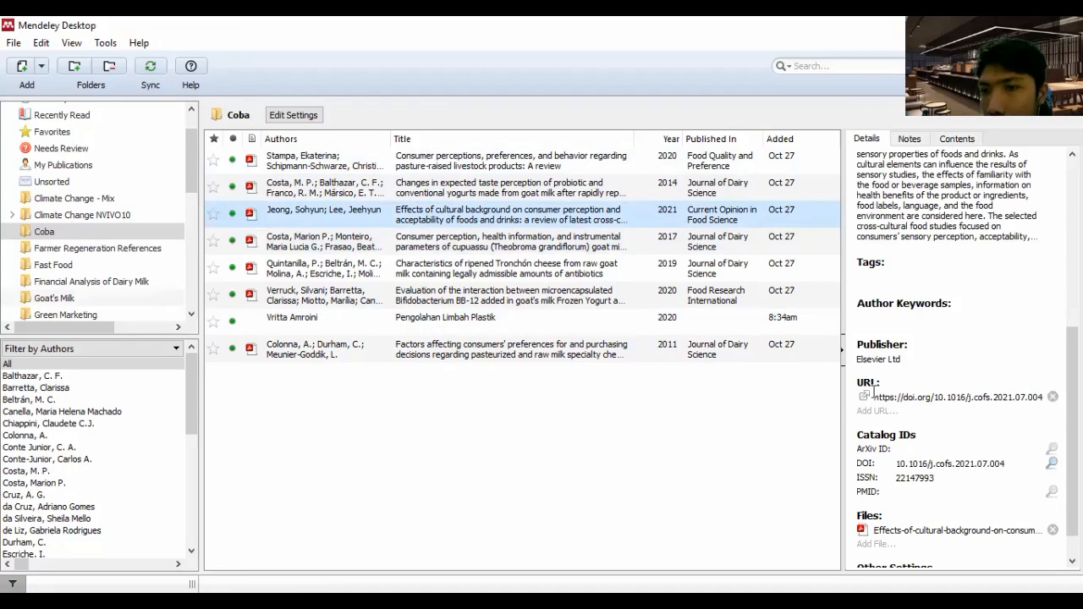
{"action": "scroll", "coordinate": [920, 427], "scroll_direction": "down", "scroll_amount": 1}
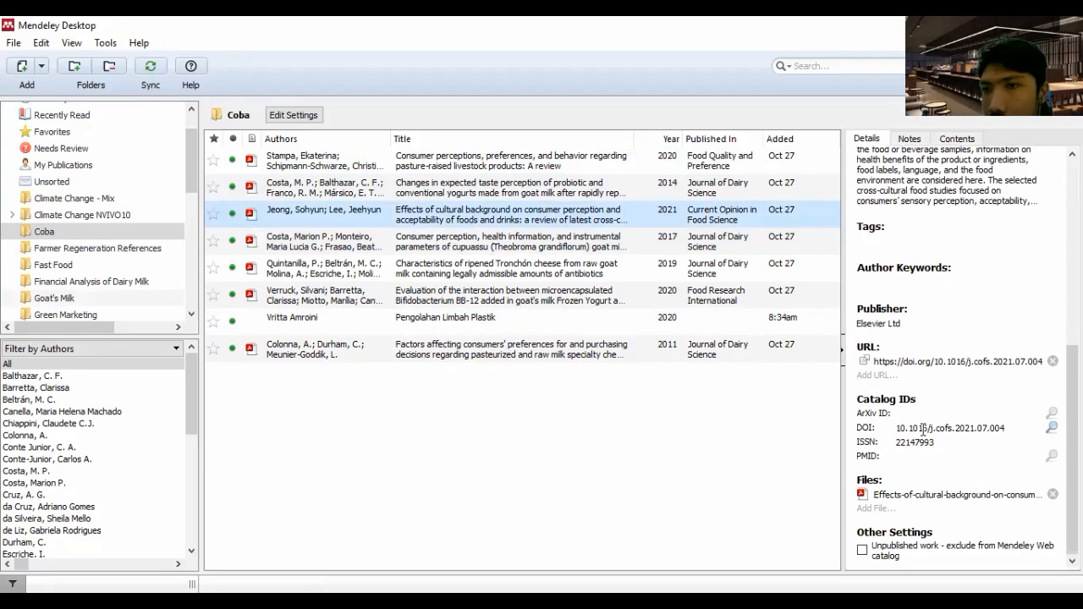
{"action": "scroll", "coordinate": [922, 428], "scroll_direction": "up", "scroll_amount": 10}
{"action": "scroll", "coordinate": [923, 430], "scroll_direction": "down", "scroll_amount": 4}
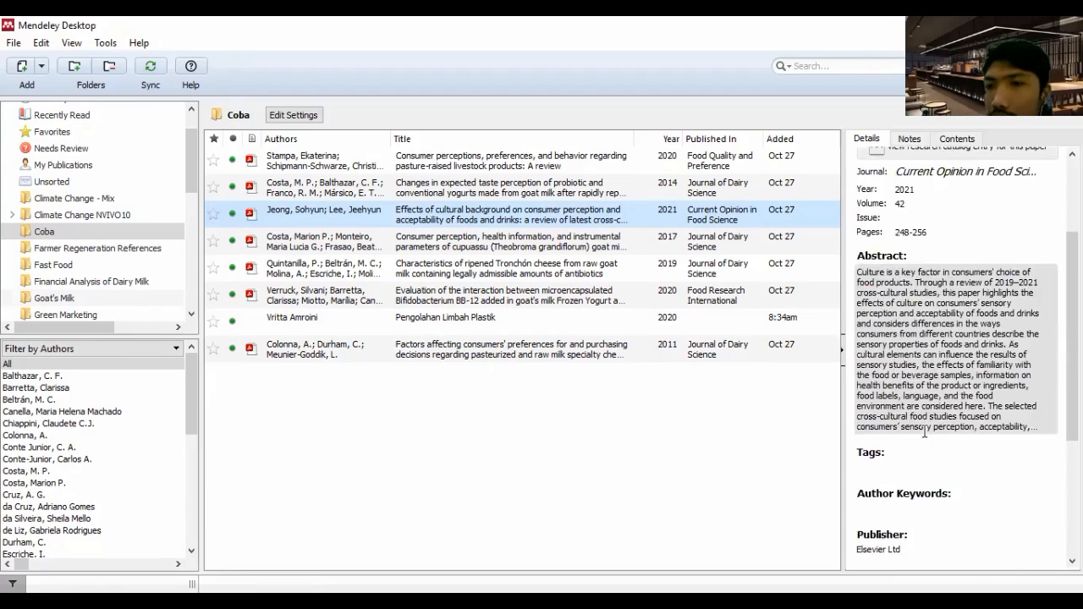
{"action": "scroll", "coordinate": [971, 331], "scroll_direction": "up", "scroll_amount": 4}
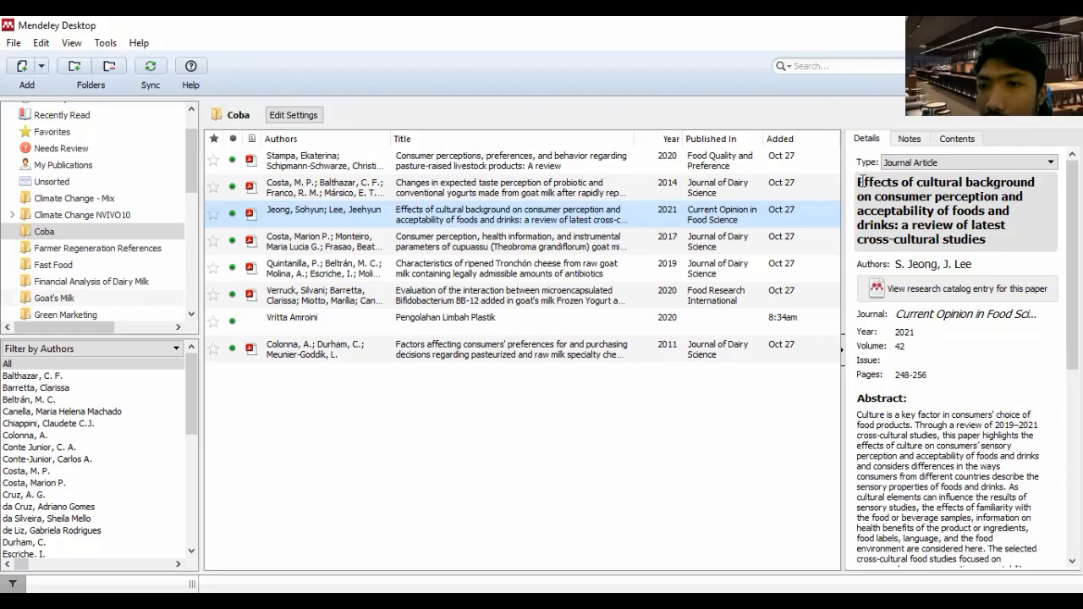
Capitalize the words Cultural, Background and Consumer in the title of the article on effects of cultural background
{"action": "left_click", "coordinate": [921, 185]}
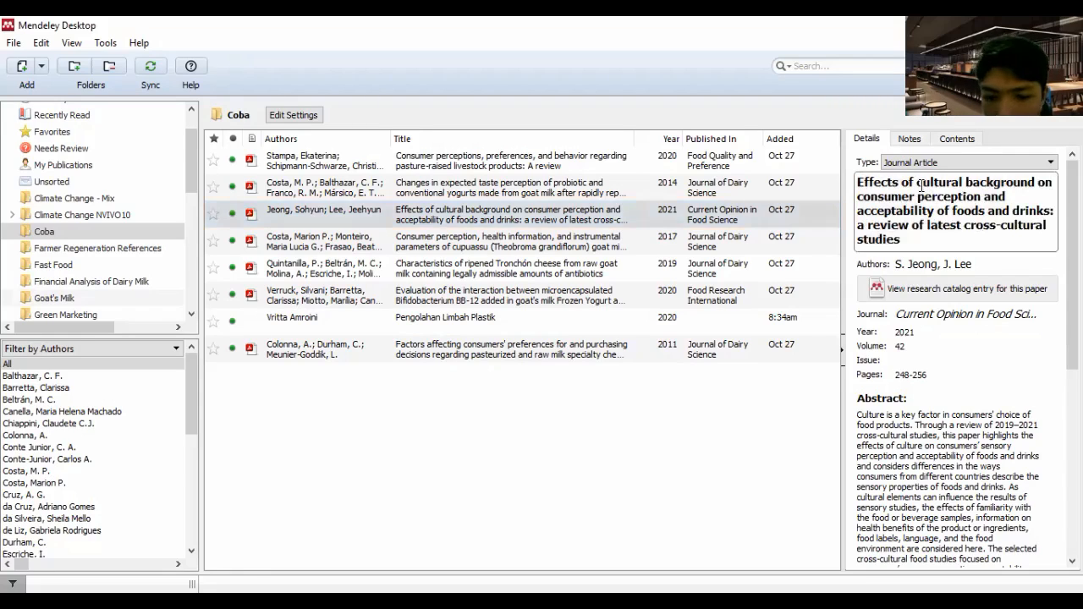
{"action": "key", "text": "BackSpace"}
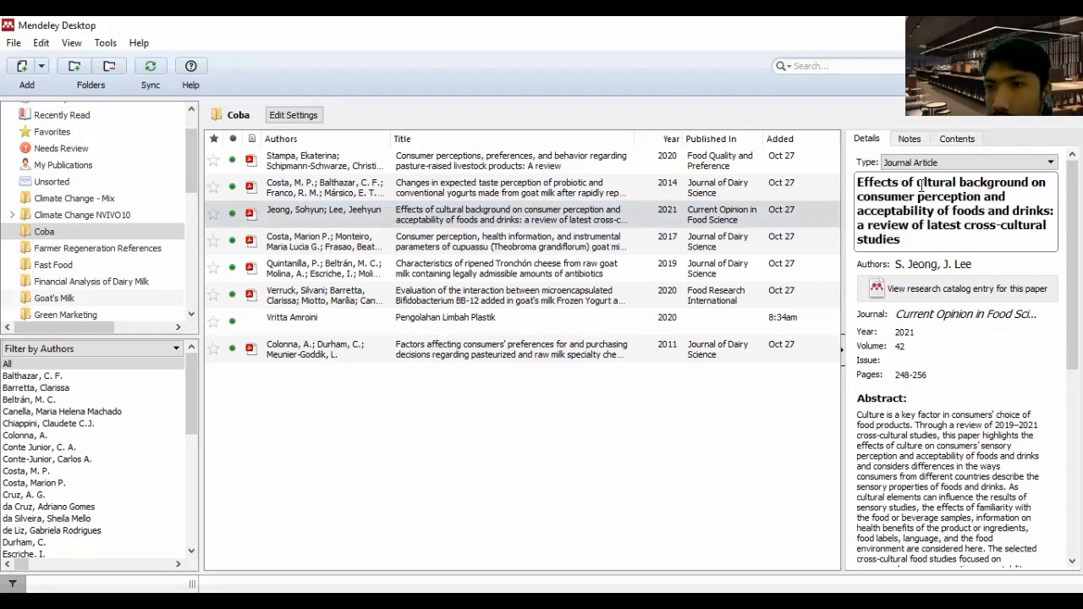
{"action": "type", "text": "C"}
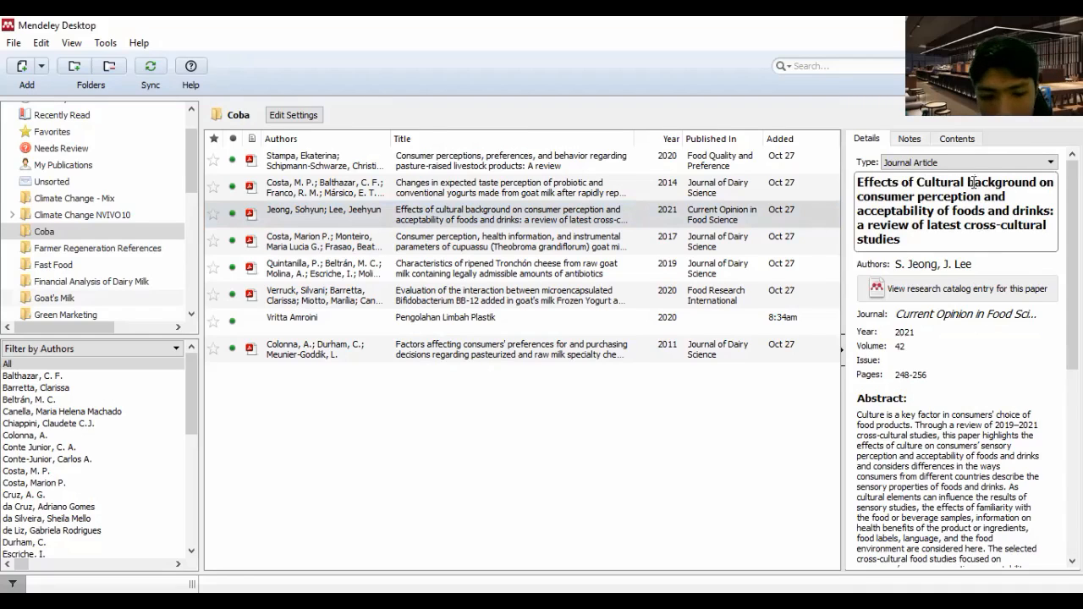
{"action": "key", "text": "BackSpace"}
{"action": "type", "text": "B"}
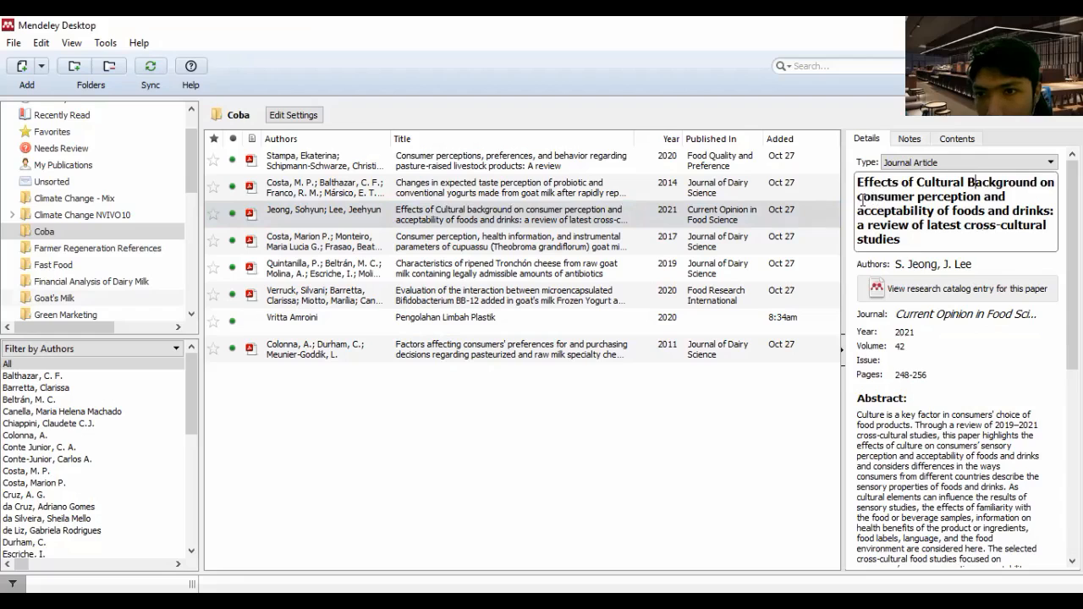
{"action": "key", "text": "BackSpace"}
{"action": "type", "text": "C"}
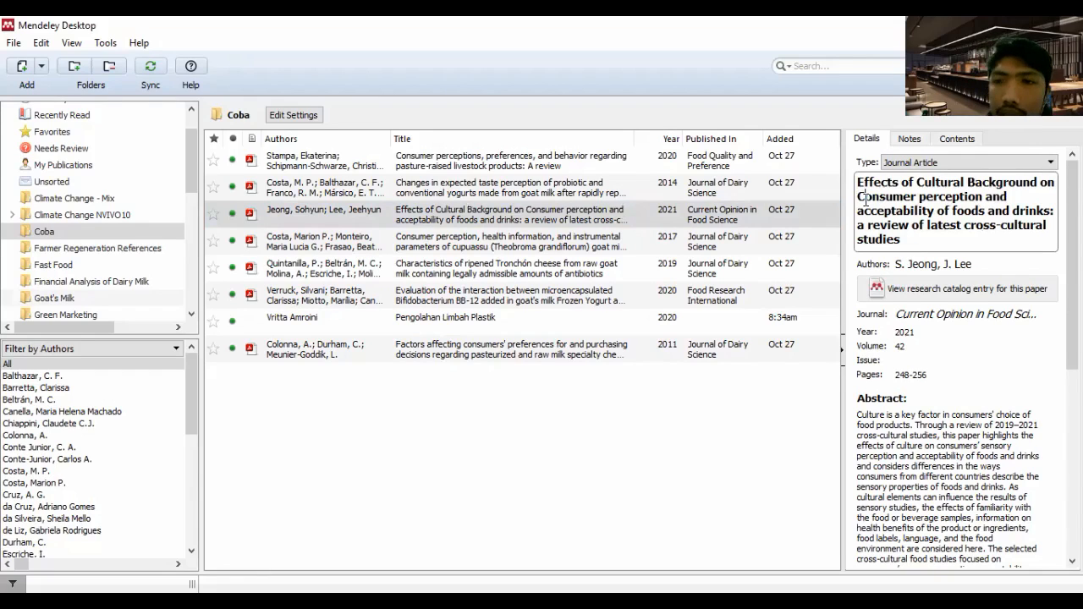
Capitalize the words Perception, Acceptability, Foods and Drinks in the title of the article on effects of cultural background
{"action": "left_click", "coordinate": [925, 195]}
{"action": "key", "text": "BackSpace"}
{"action": "type", "text": "P"}
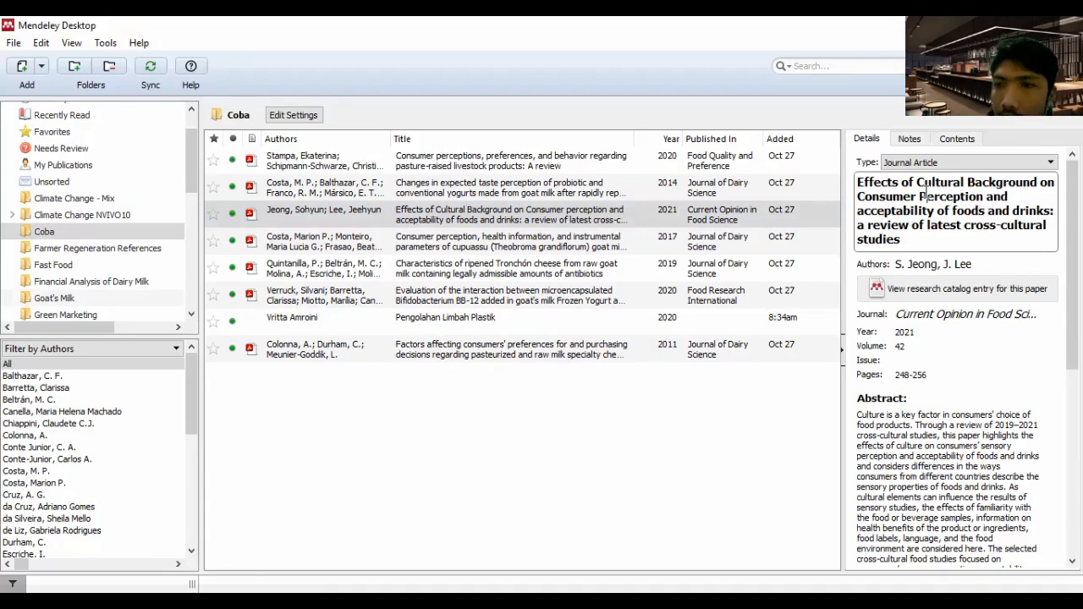
{"action": "left_click", "coordinate": [863, 215]}
{"action": "key", "text": "BackSpace"}
{"action": "type", "text": "A"}
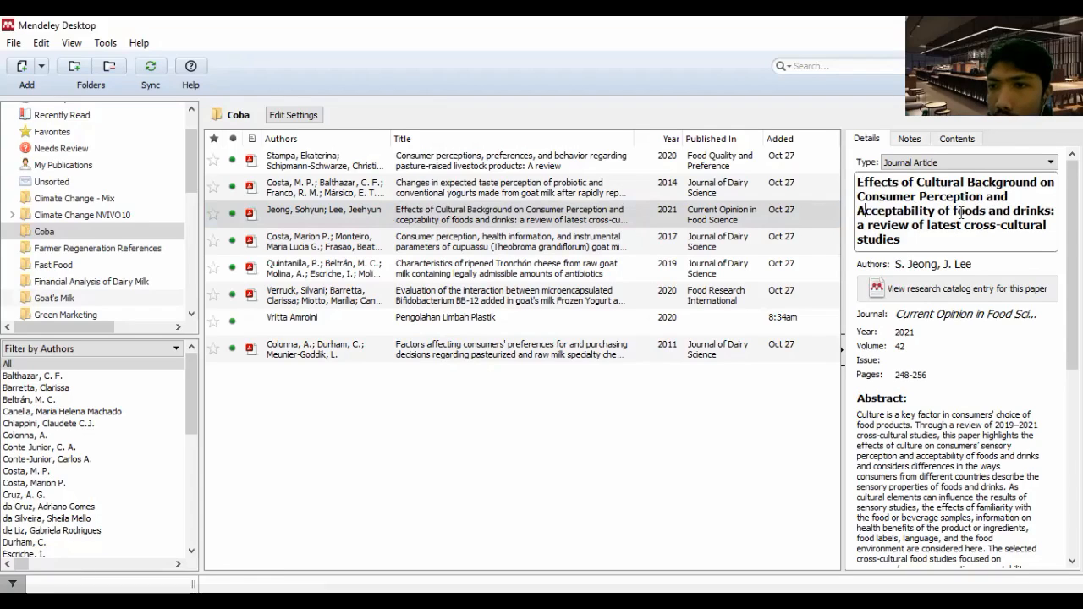
{"action": "left_click", "coordinate": [960, 214]}
{"action": "key", "text": "BackSpace"}
{"action": "type", "text": "F"}
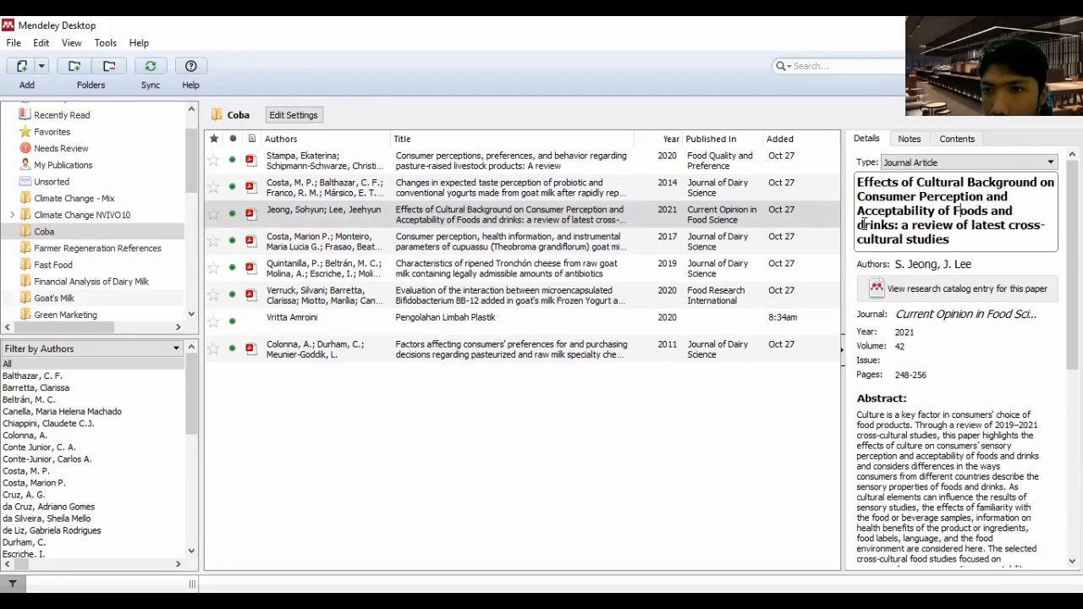
{"action": "left_click", "coordinate": [863, 224]}
{"action": "key", "text": "BackSpace"}
{"action": "type", "text": "D"}
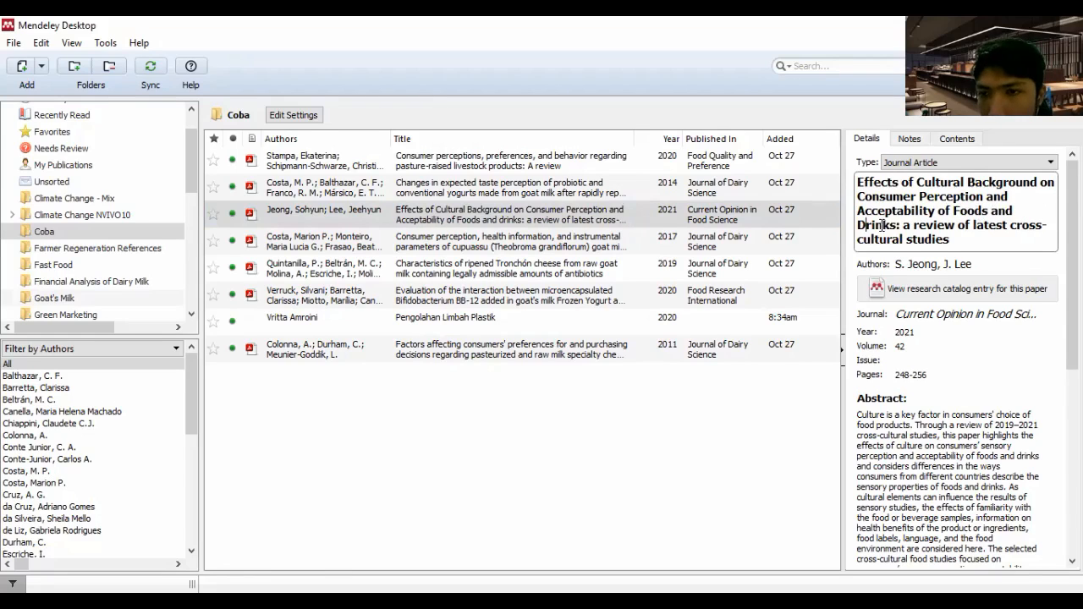
Capitalize the words A, Review and Latest after the colon in the title of the cultural background article
{"action": "left_click", "coordinate": [908, 227]}
{"action": "key", "text": "BackSpace"}
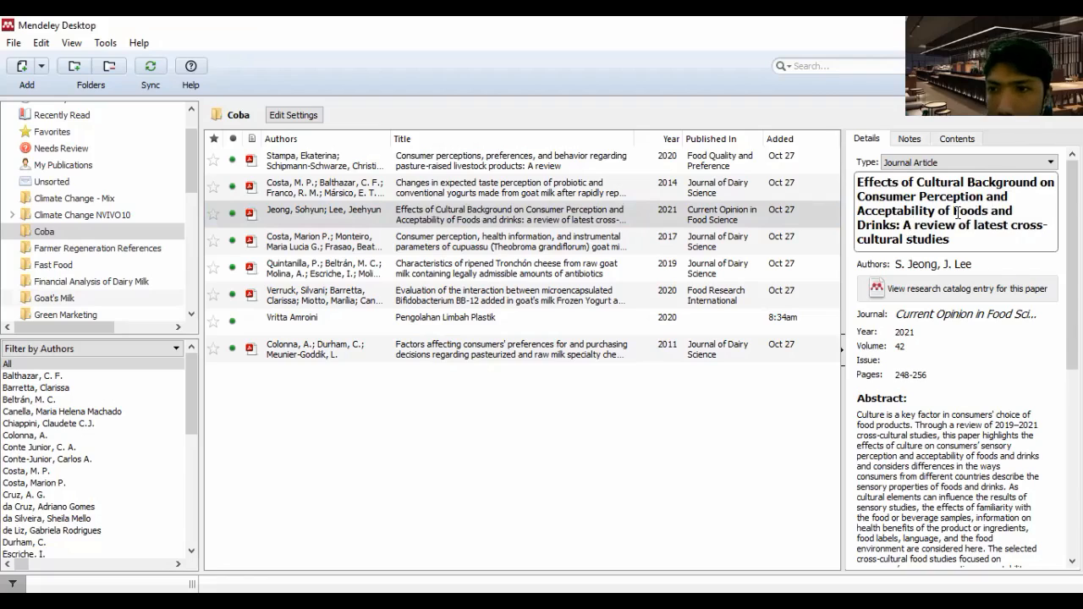
{"action": "type", "text": "A"}
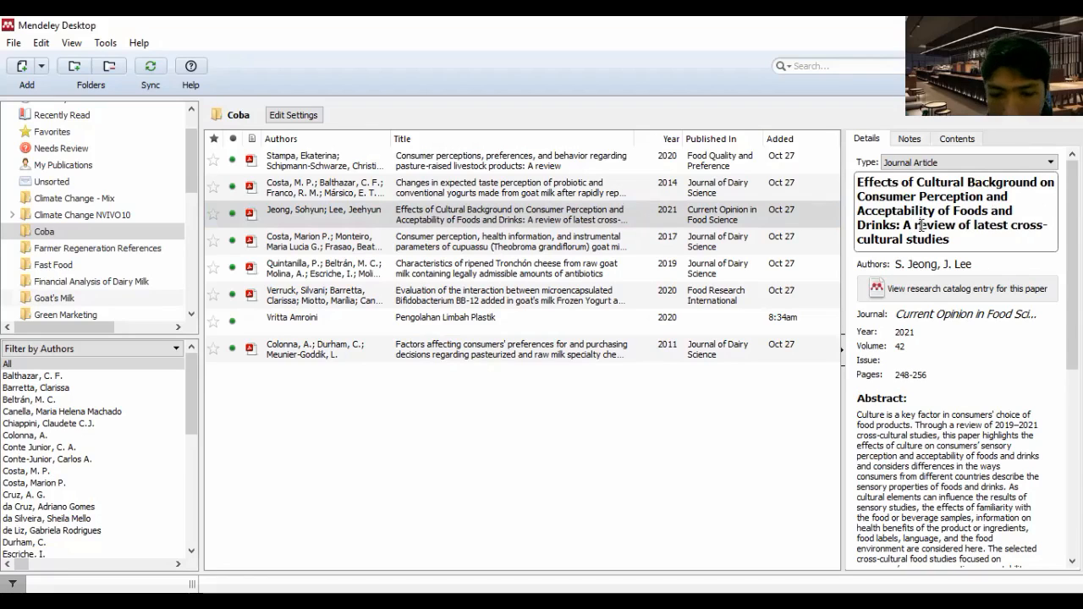
{"action": "left_click", "coordinate": [922, 225]}
{"action": "key", "text": "BackSpace"}
{"action": "type", "text": "R"}
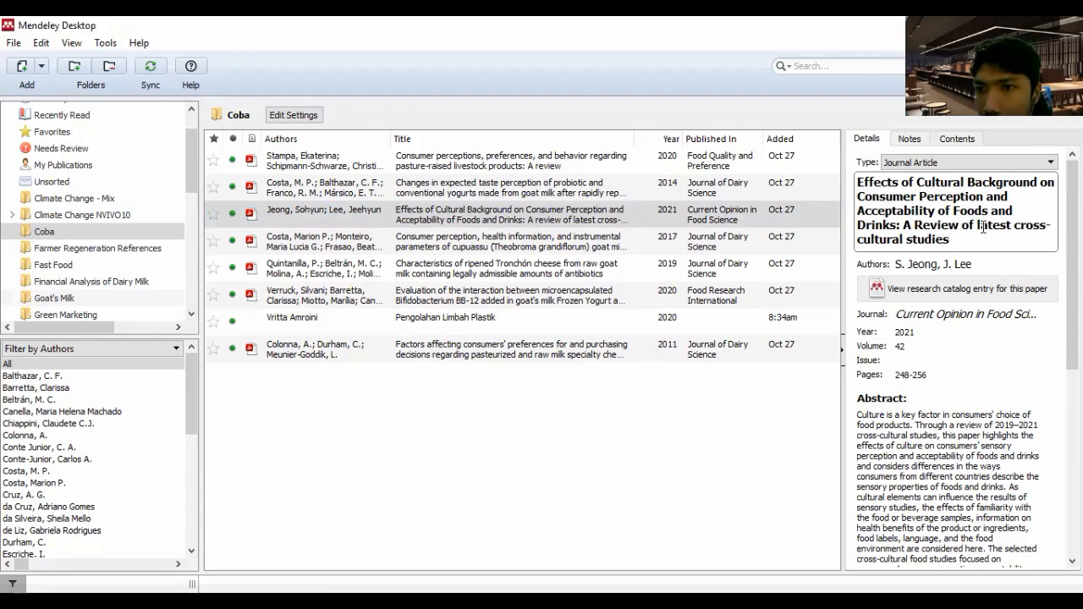
{"action": "left_click", "coordinate": [983, 227]}
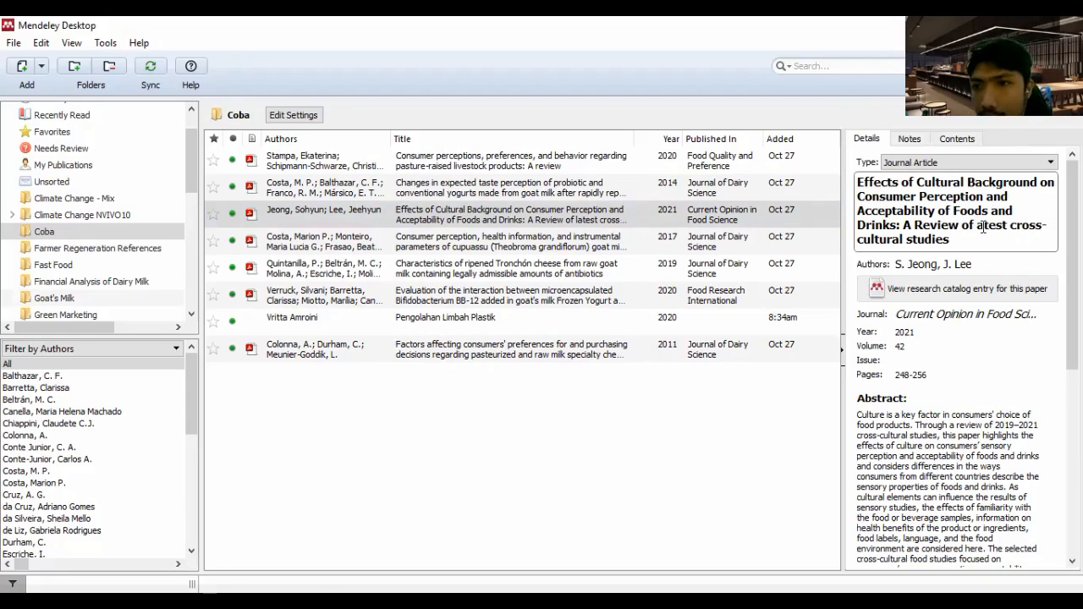
{"action": "key", "text": "BackSpace"}
{"action": "type", "text": "L"}
Capitalize the closing words Cross-Cultural Studies in the cultural background article's title and deselect the article to finish editing
{"action": "left_click", "coordinate": [1024, 227]}
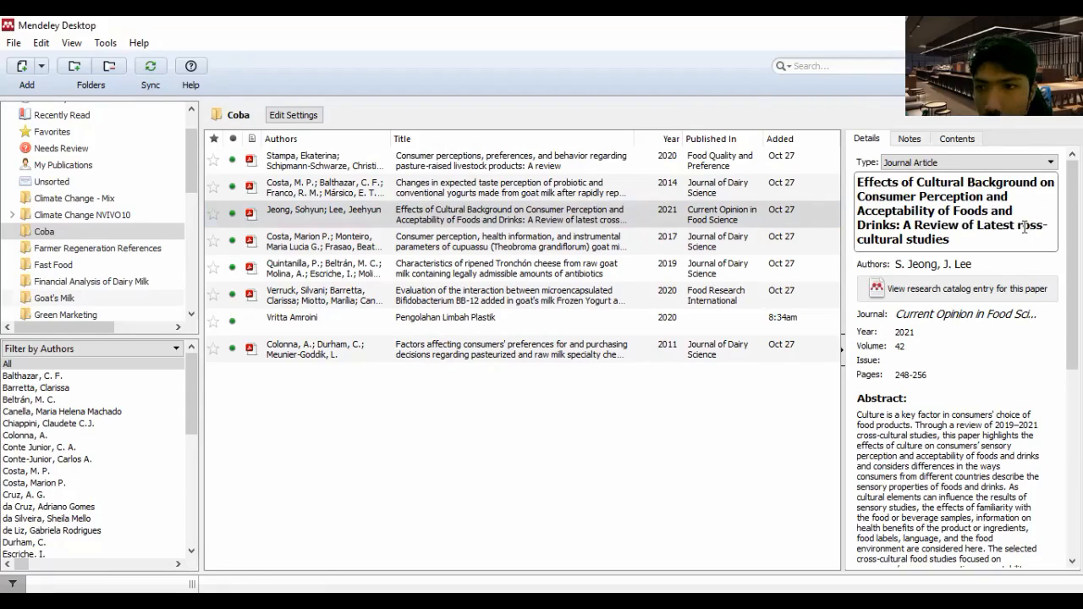
{"action": "key", "text": "BackSpace"}
{"action": "type", "text": "C"}
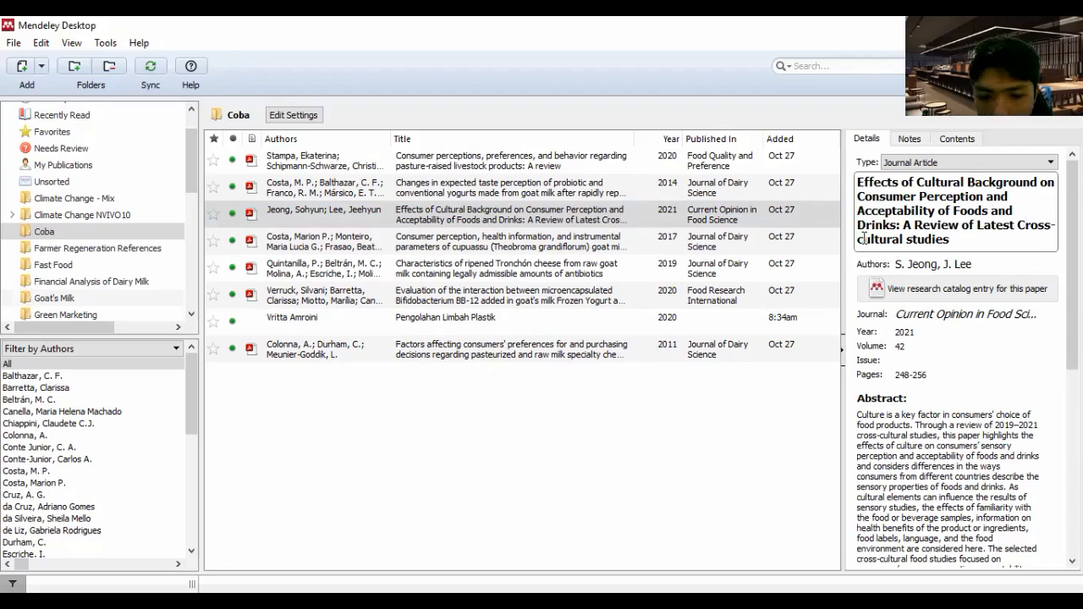
{"action": "left_click", "coordinate": [863, 239]}
{"action": "key", "text": "BackSpace"}
{"action": "type", "text": "C"}
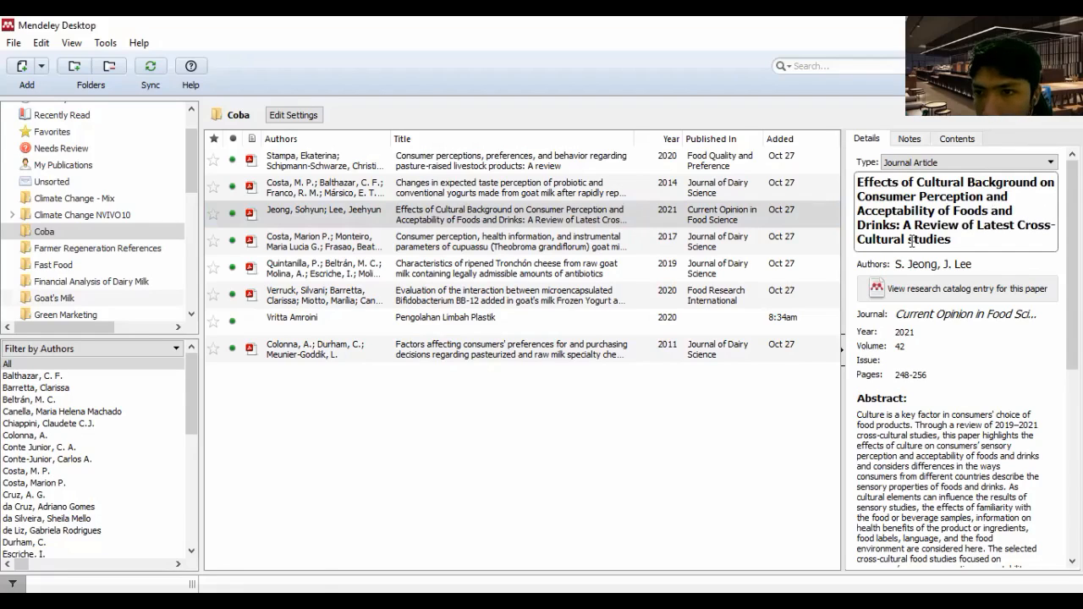
{"action": "left_click", "coordinate": [914, 240]}
{"action": "key", "text": "BackSpace"}
{"action": "type", "text": "S"}
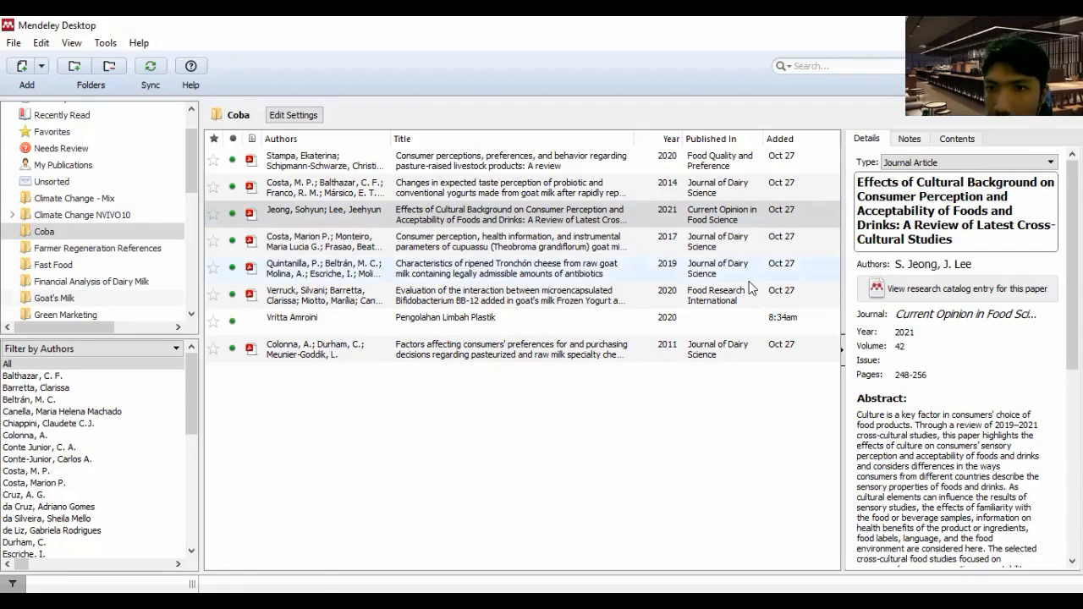
{"action": "left_click", "coordinate": [604, 401]}
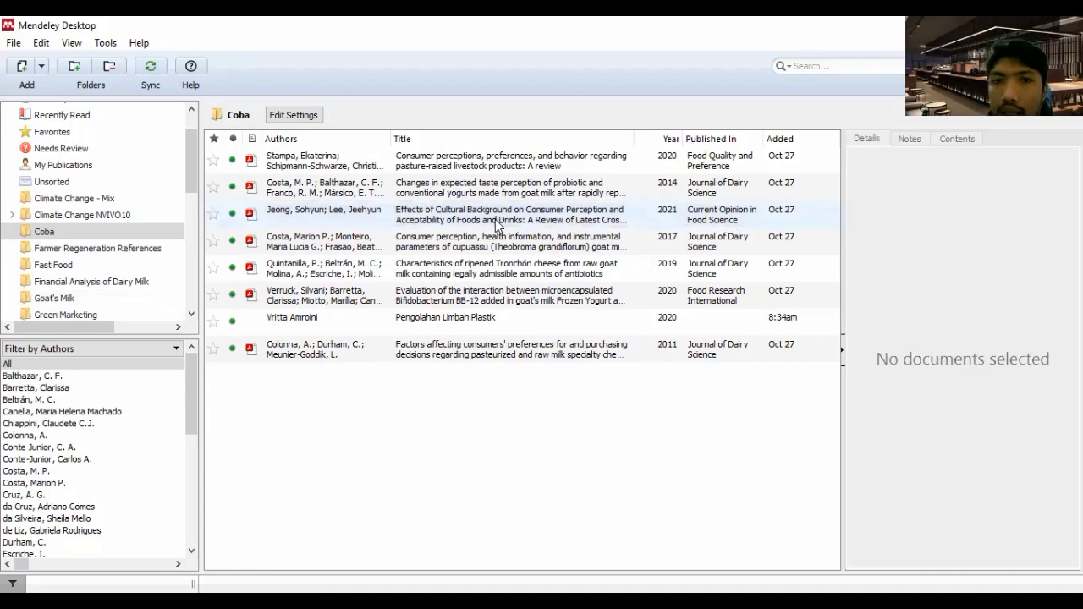
Compare the details of the cultural background article, the pasture-raised livestock review and the book Pengolahan Limbah Plastik
{"action": "left_click", "coordinate": [495, 219]}
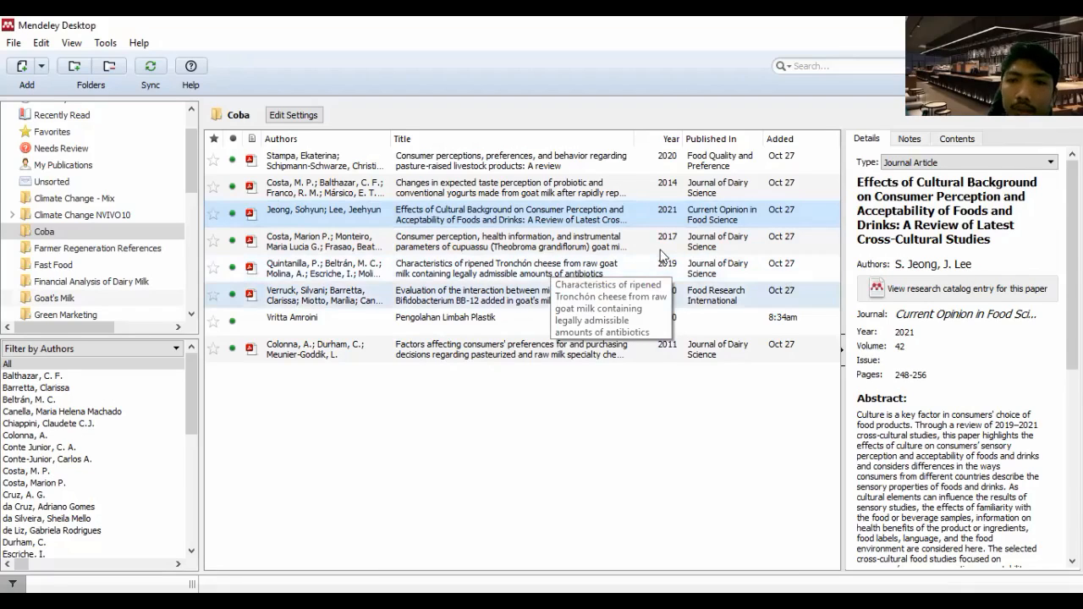
{"action": "left_click", "coordinate": [506, 160]}
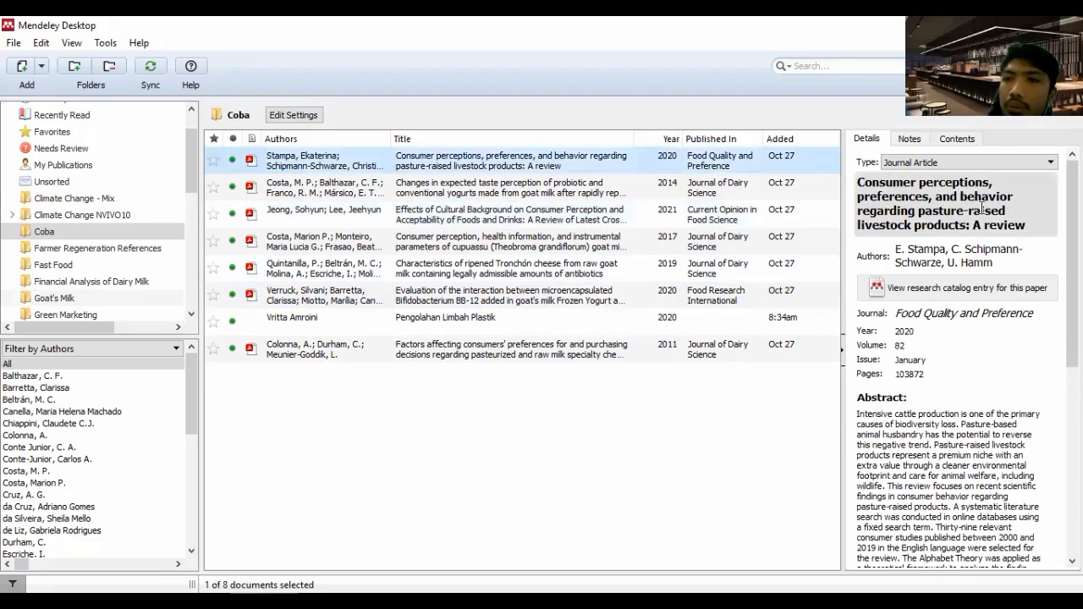
{"action": "scroll", "coordinate": [970, 498], "scroll_direction": "down", "scroll_amount": 6}
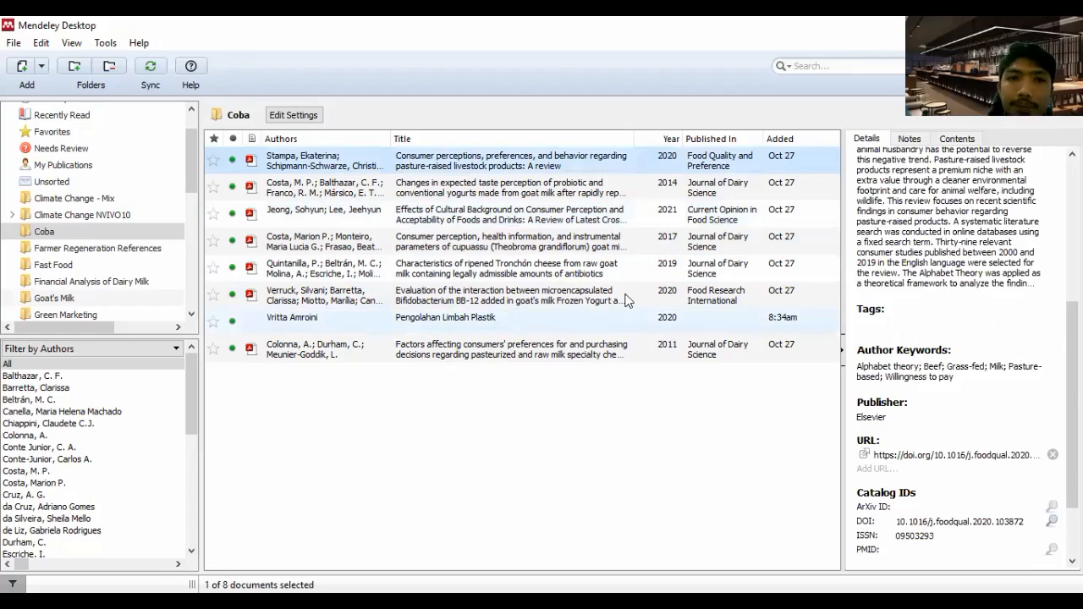
{"action": "left_click", "coordinate": [465, 212]}
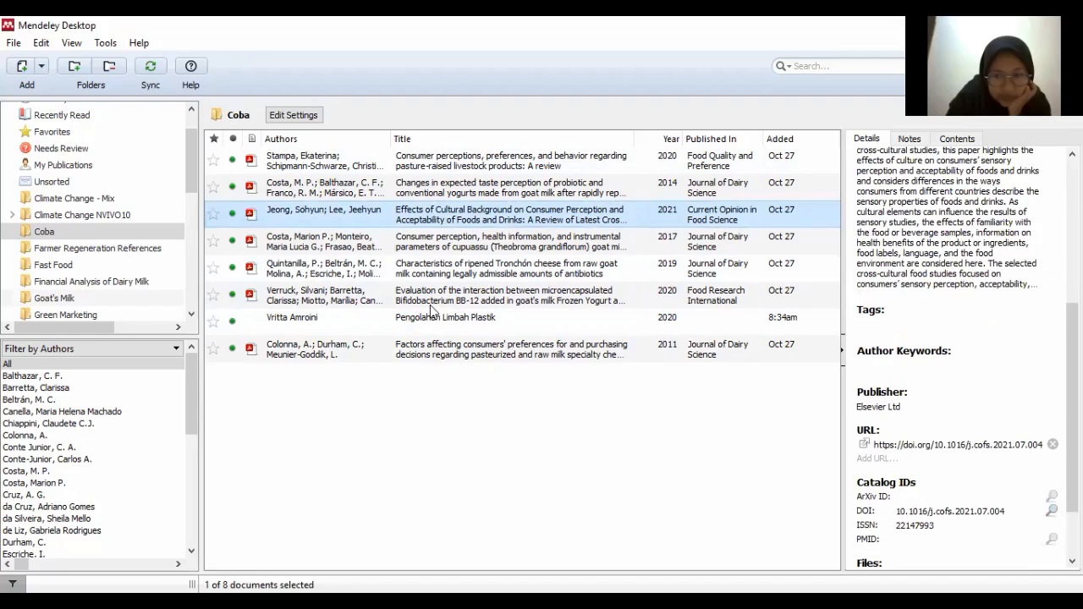
{"action": "left_click", "coordinate": [482, 318]}
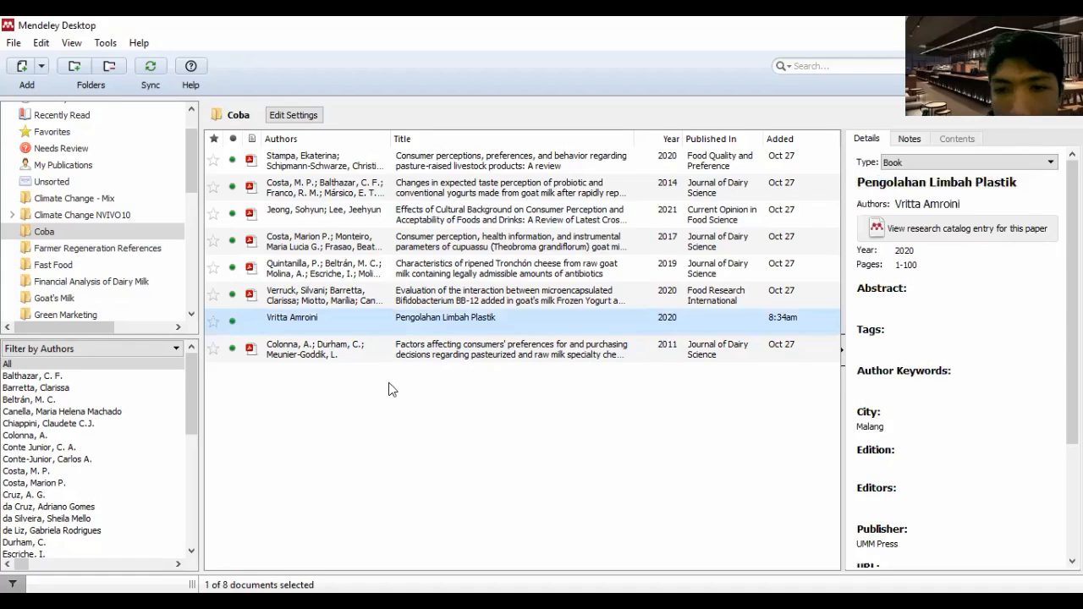
Switch to the blank Word document and write "Pengolahan limbah plastik" followed by the filler text "hdksVHLKNCLKNSCl"
{"action": "left_click", "coordinate": [365, 408]}
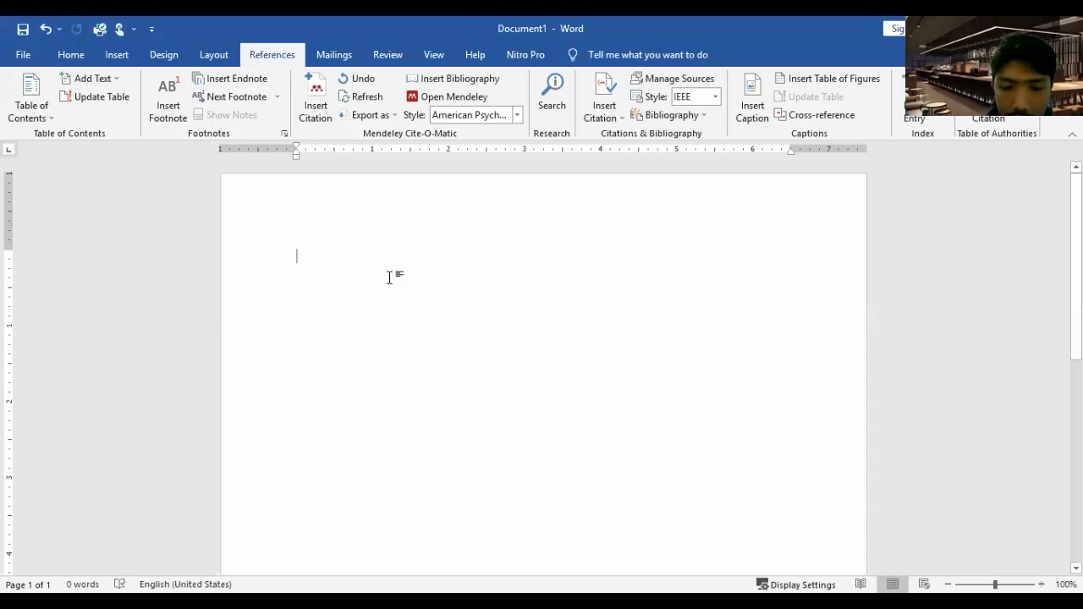
{"action": "type", "text": "Pengolahan "}
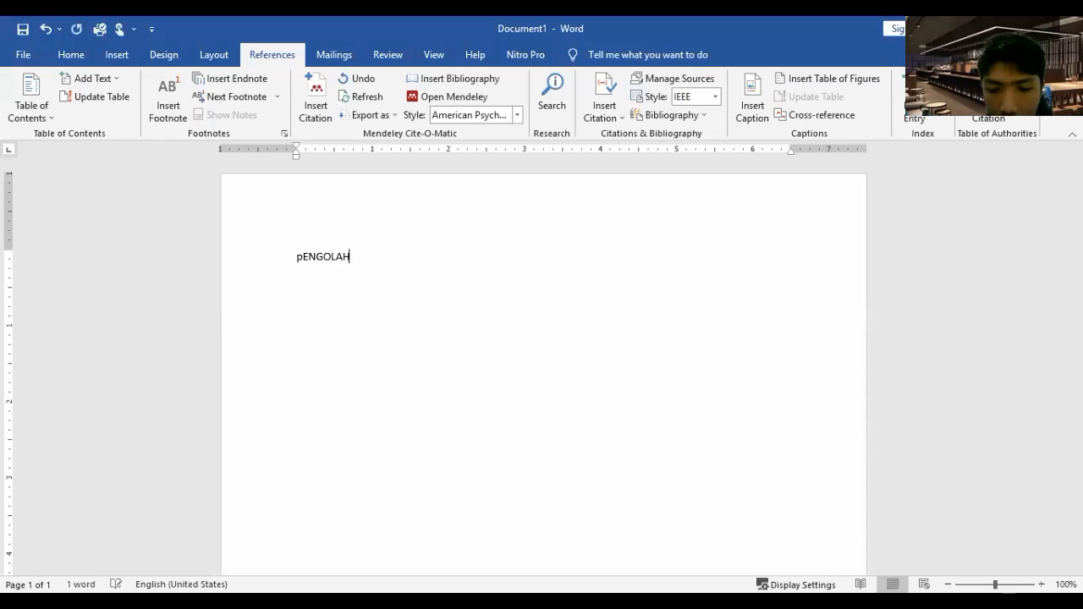
{"action": "type", "text": "lim"}
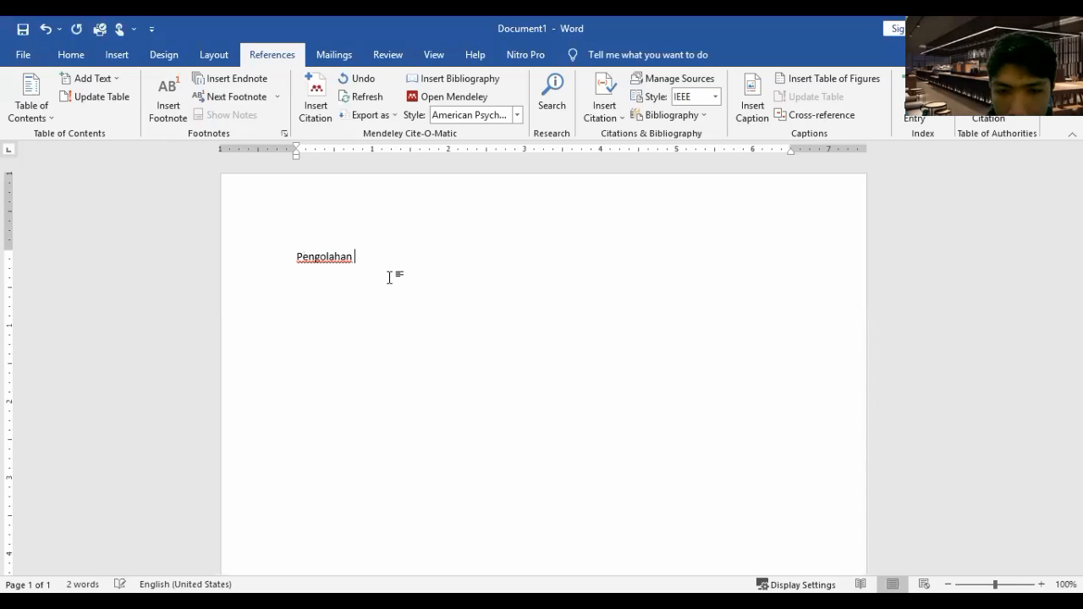
{"action": "type", "text": "bah p"}
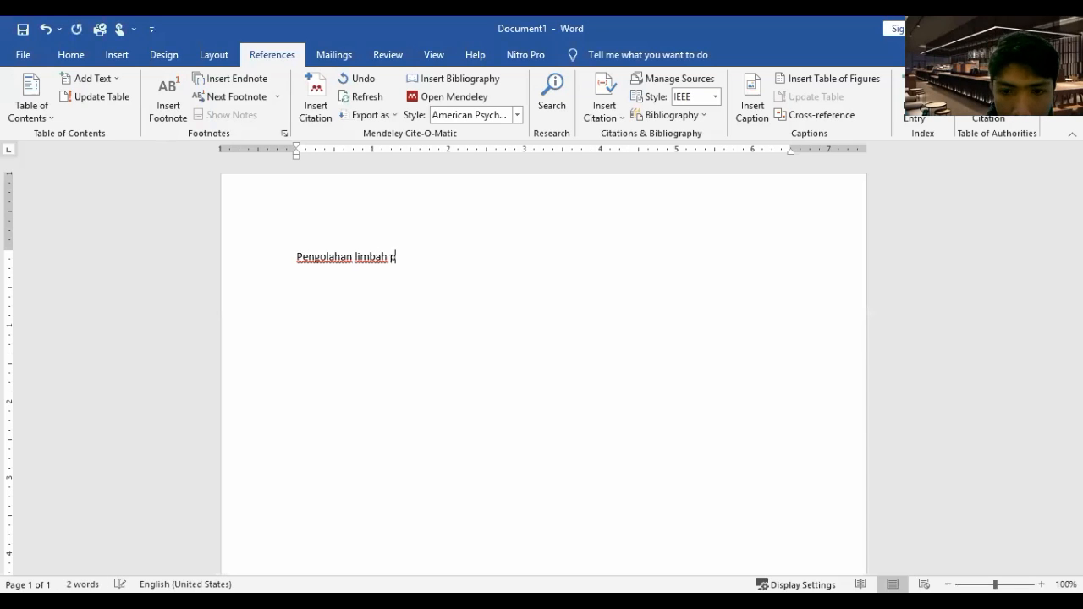
{"action": "type", "text": "lastic"}
{"action": "key", "text": "BackSpace"}
{"action": "key", "text": "BackSpace"}
{"action": "type", "text": "k hd"}
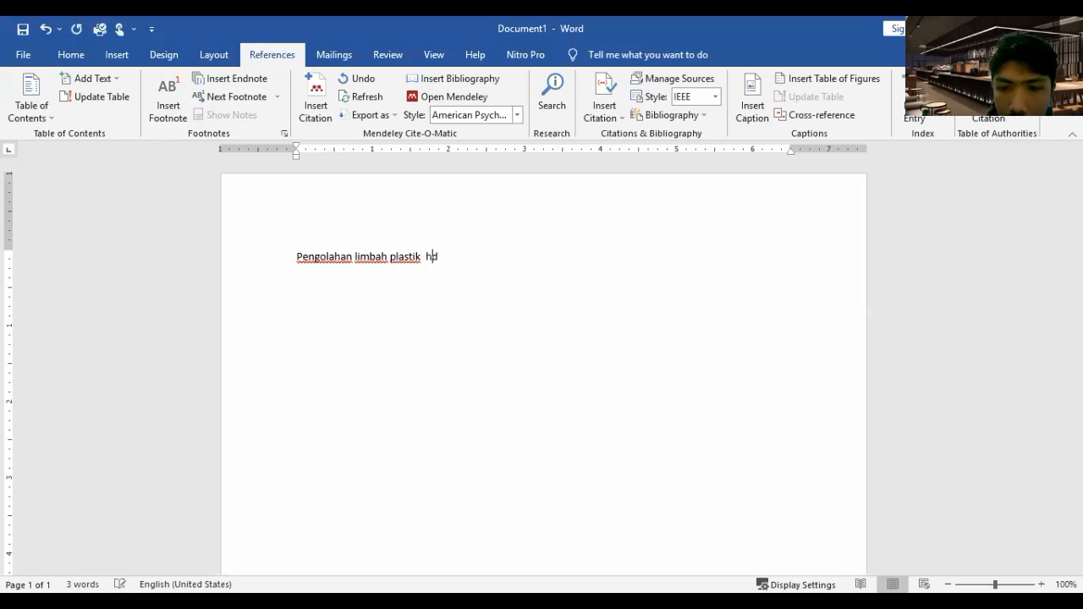
{"action": "type", "text": "ksVHLKNCLKNSCl"}
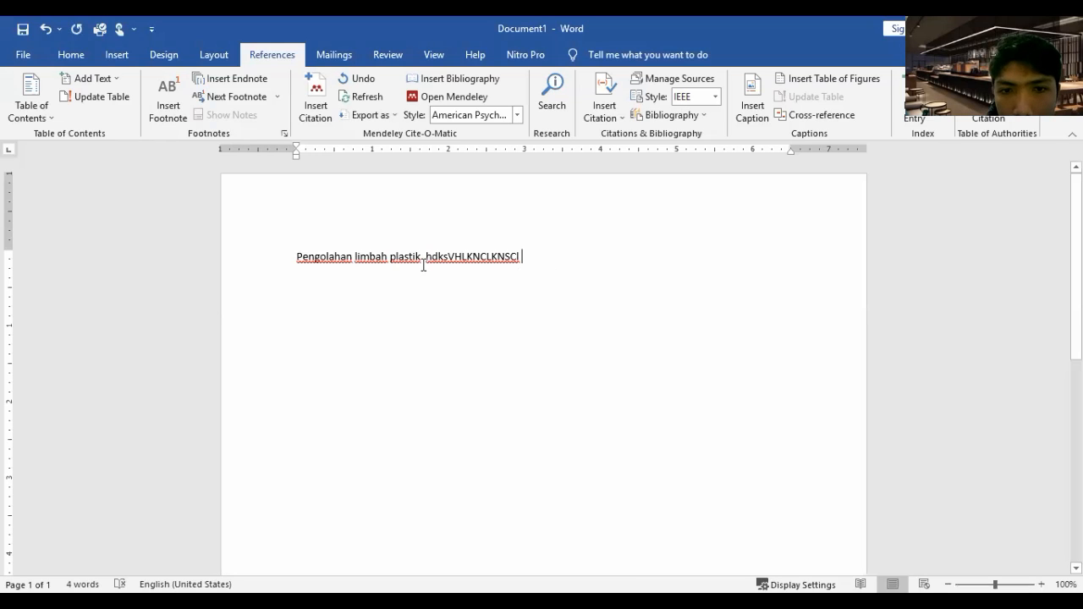
Insert the words "adalah proses" between "plastik" and the filler text in the sentence
{"action": "left_click", "coordinate": [423, 264]}
{"action": "type", "text": "adalah"}
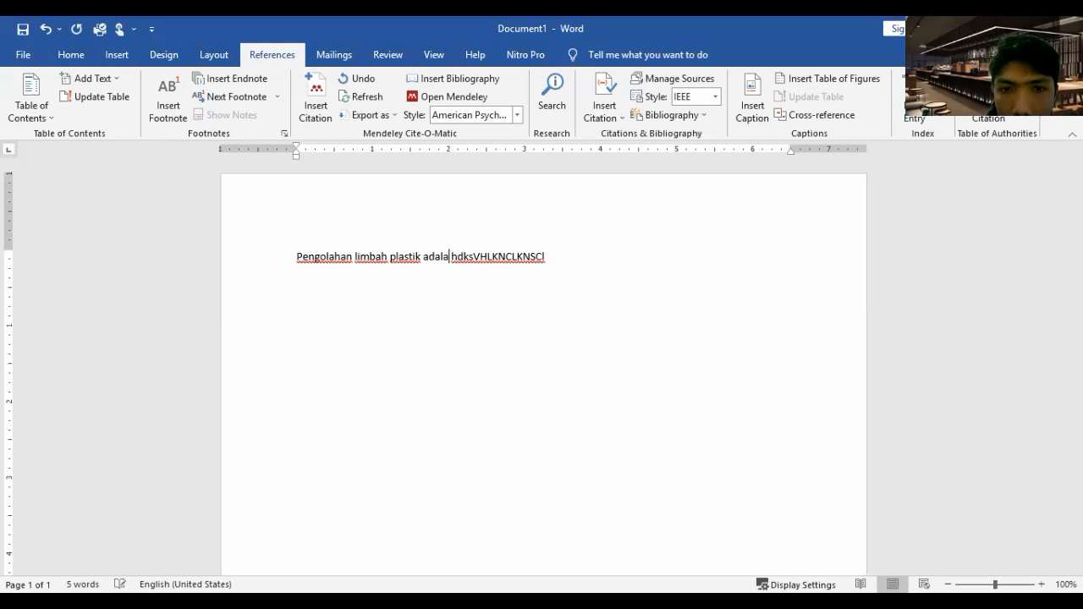
{"action": "type", "text": " proses"}
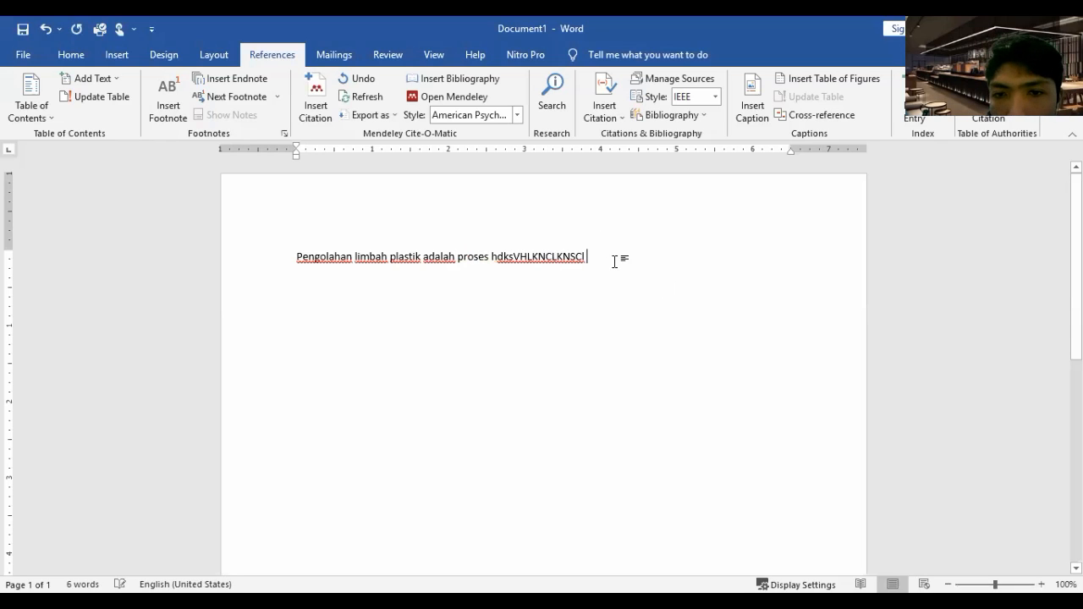
Insert the Mendeley citation of the 2020 book Pengolahan Limbah Plastik at the end of the sentence and close it with a period
{"action": "left_click", "coordinate": [314, 119]}
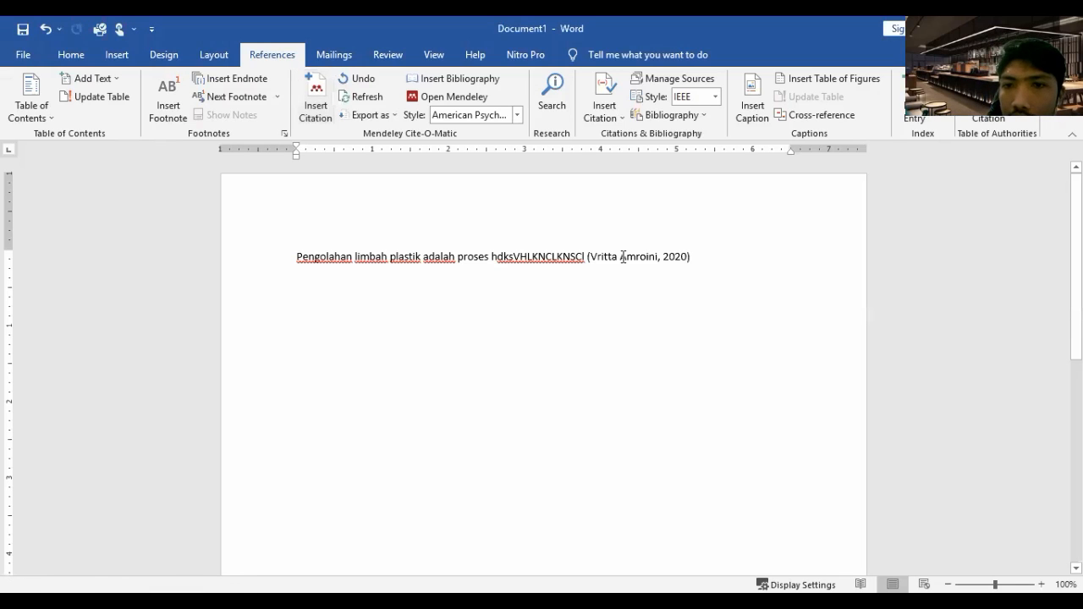
{"action": "left_click", "coordinate": [620, 256]}
{"action": "left_click", "coordinate": [597, 277]}
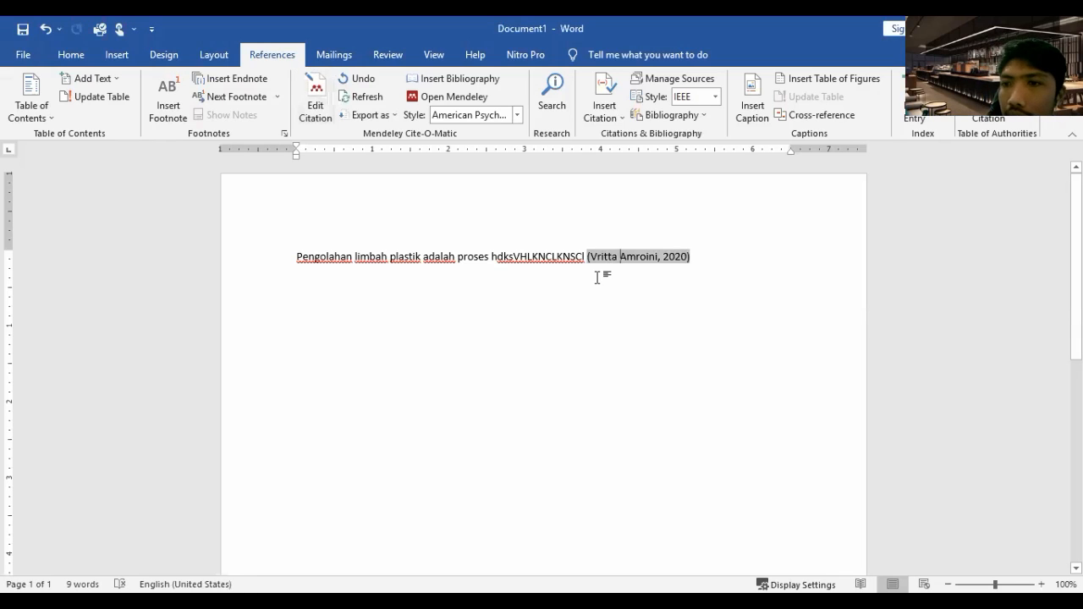
{"action": "left_click", "coordinate": [692, 257]}
{"action": "type", "text": ". "}
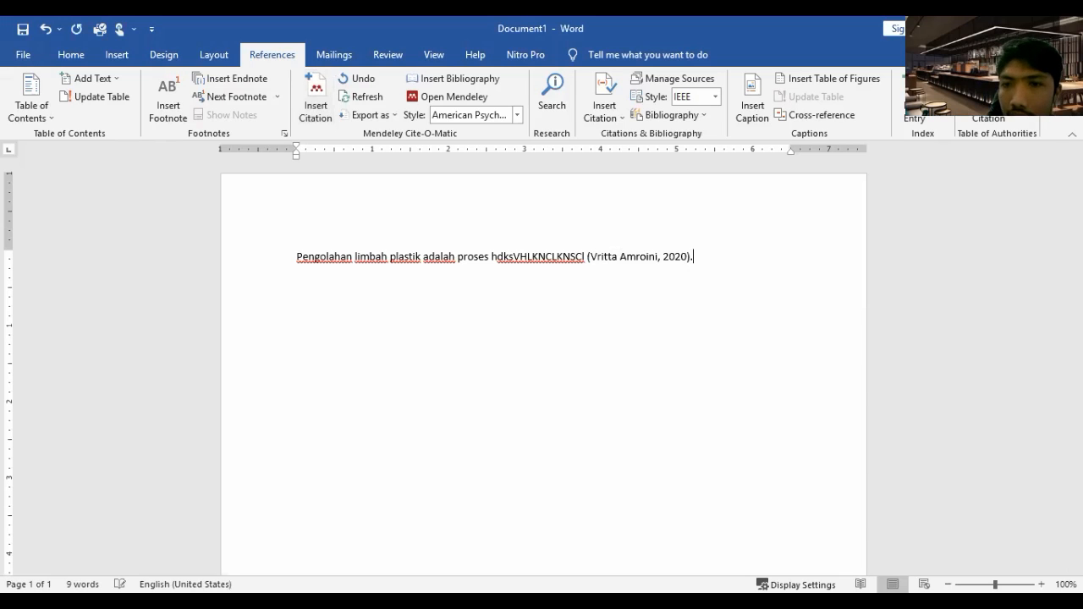
{"action": "type", "text": "jhbfJBKJSNKNFKzndvnseknf"}
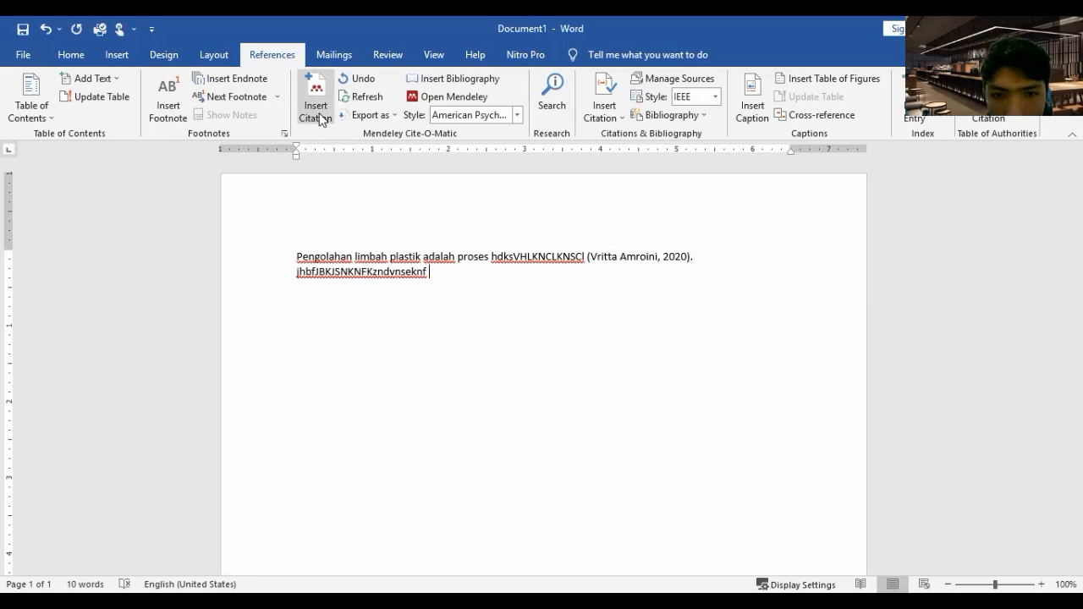
Add a second sentence with the filler text "jhbfJBKJSNKNFKzndvnseknf" and insert a Mendeley citation of another 2020 source after it
{"action": "left_click", "coordinate": [316, 110]}
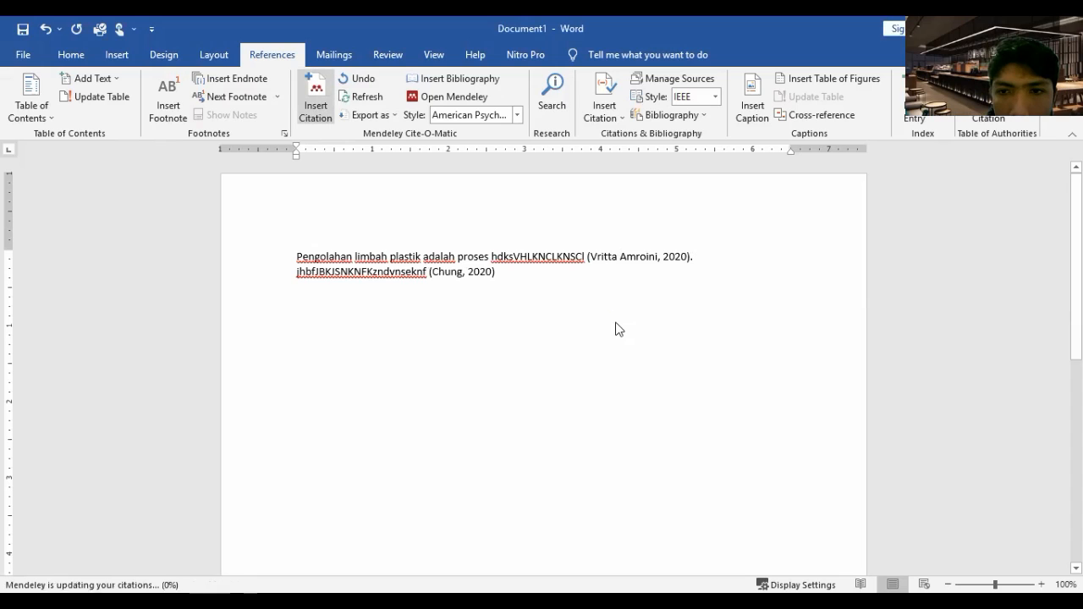
Justify the whole paragraph and continue it after the second citation with a period and the filler text "Hjdzbmjdxbjncdkjnsnzc,"
{"action": "key", "text": "ctrl+a"}
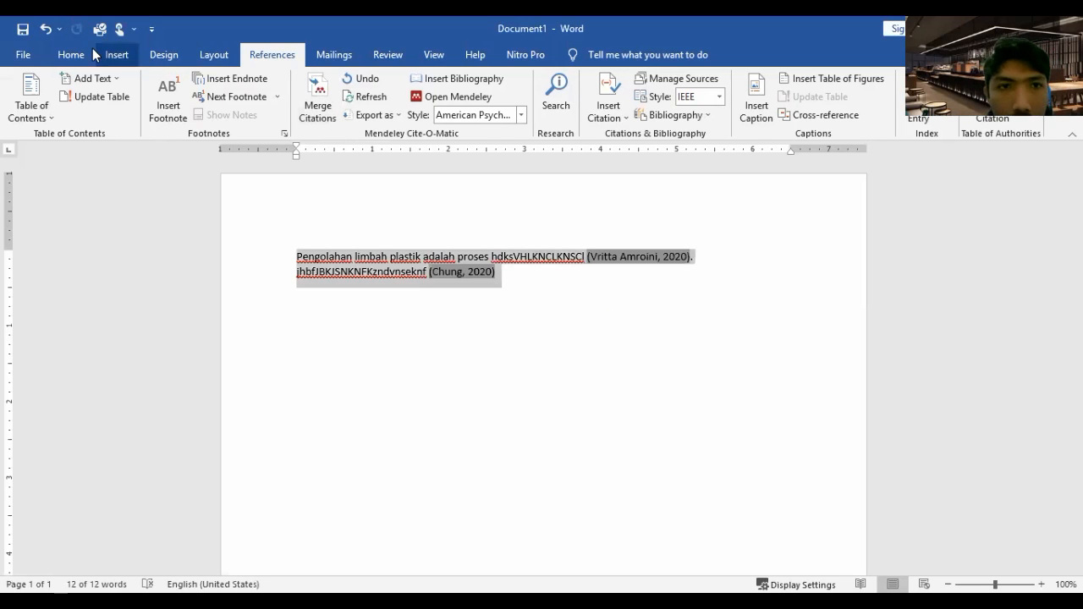
{"action": "left_click", "coordinate": [81, 50]}
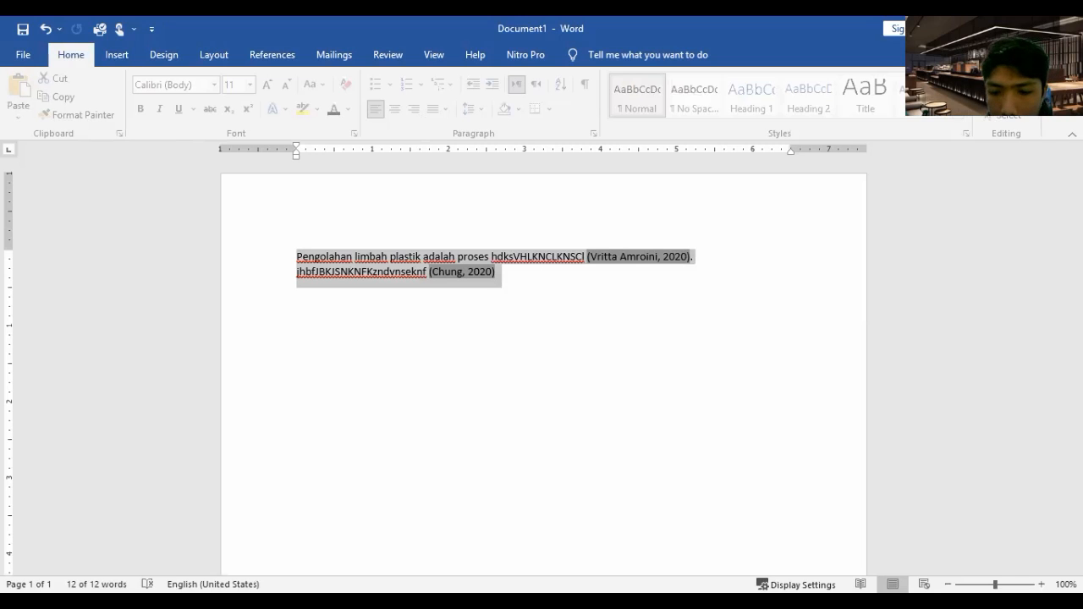
{"action": "left_click", "coordinate": [497, 271]}
{"action": "type", "text": ". hjdzbmjdxb"}
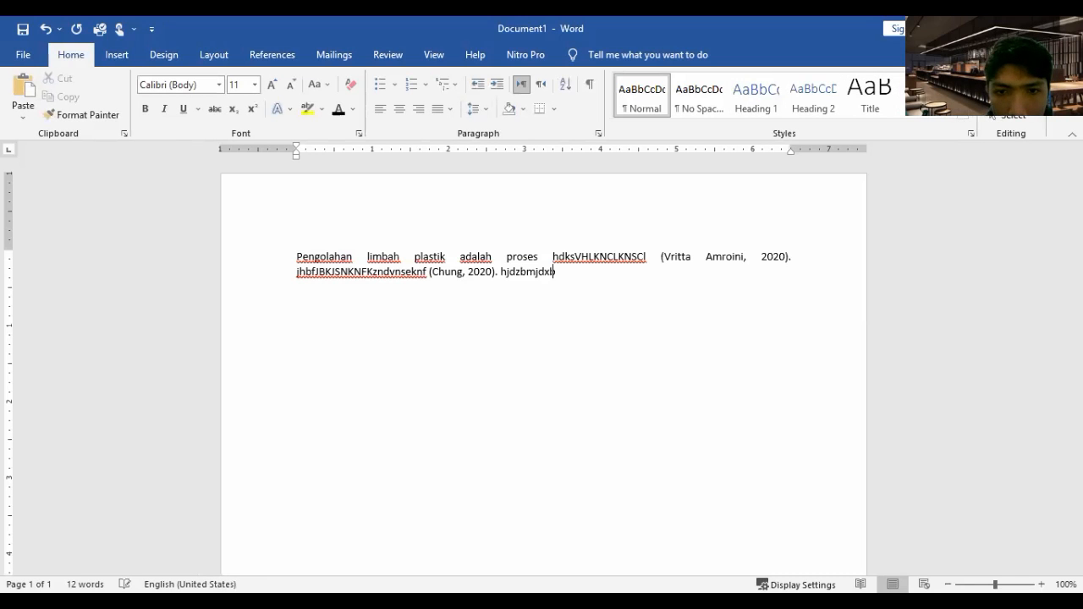
{"action": "type", "text": "jncdkjnsnzc,"}
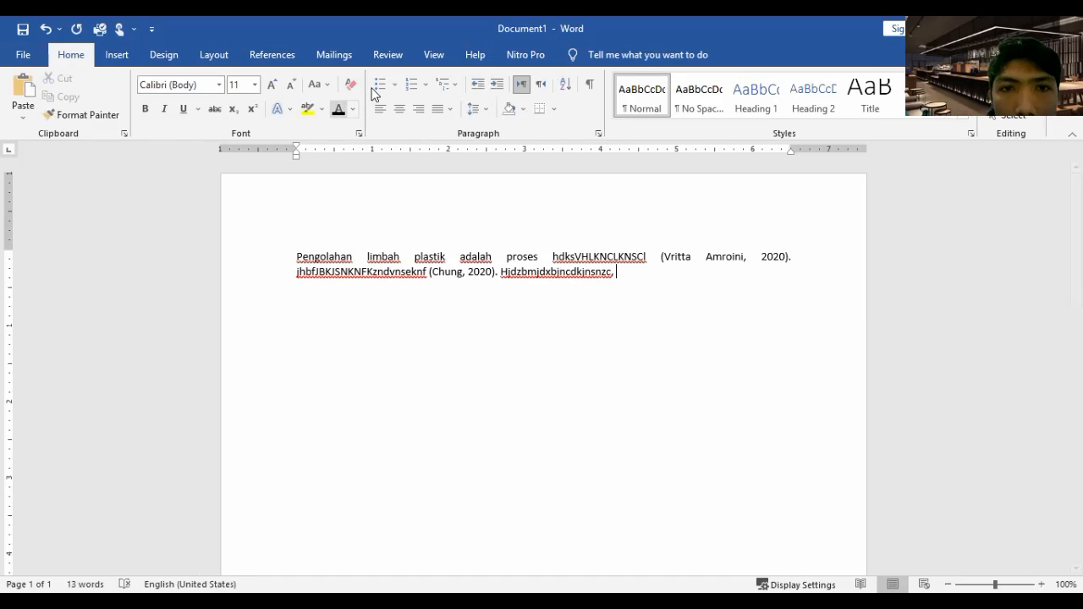
Insert a Mendeley citation of a 2021 source after the third filler text, removing the comma before it and closing with a period
{"action": "left_click", "coordinate": [271, 54]}
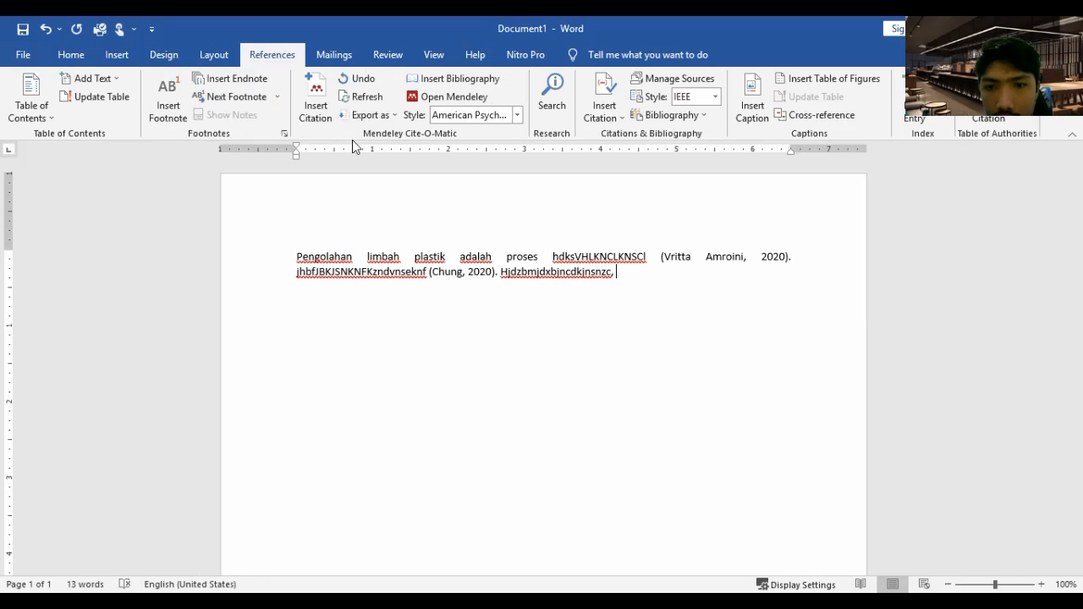
{"action": "left_click", "coordinate": [318, 103]}
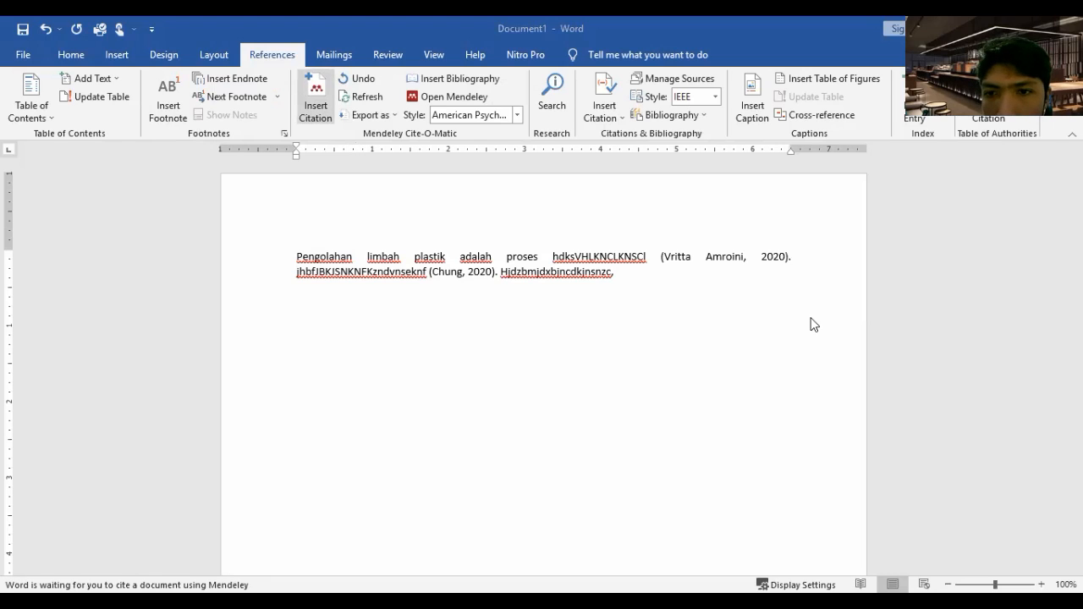
{"action": "left_click", "coordinate": [615, 275]}
{"action": "key", "text": "BackSpace"}
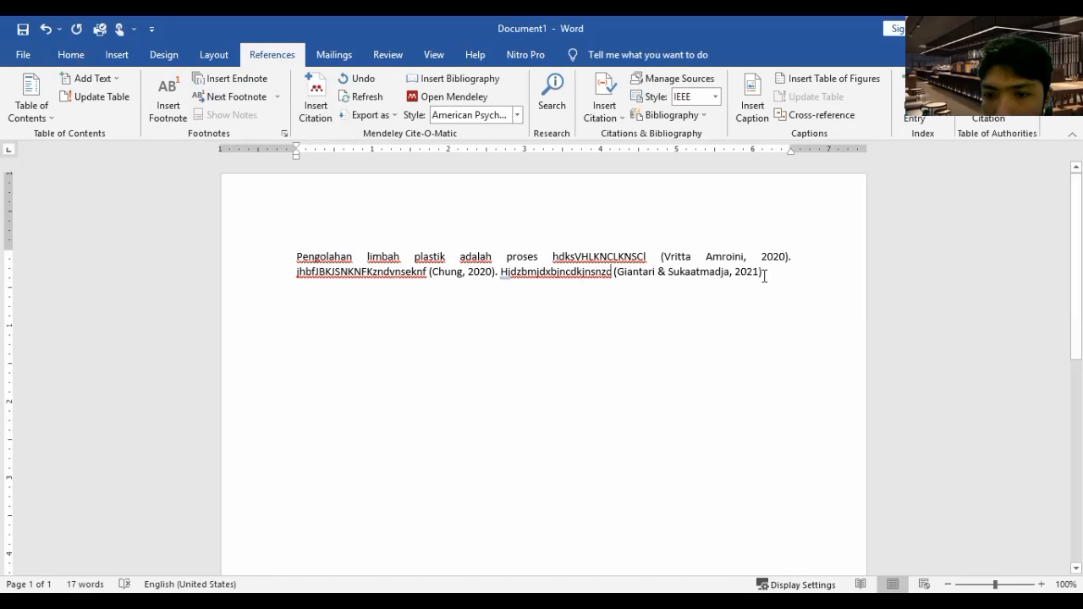
{"action": "left_click", "coordinate": [760, 269]}
{"action": "type", "text": "."}
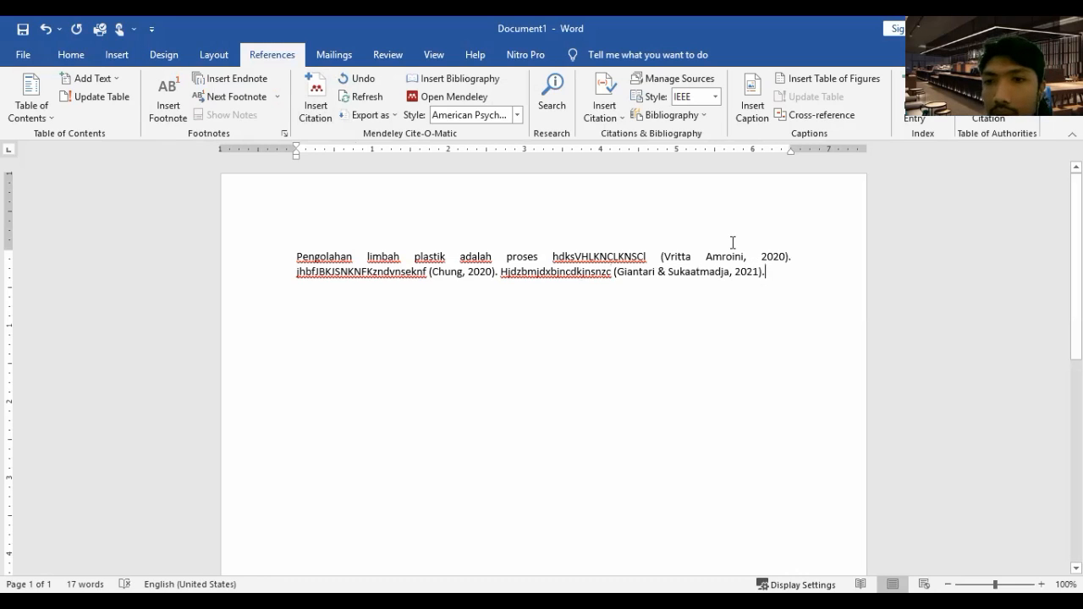
{"action": "left_click", "coordinate": [709, 254]}
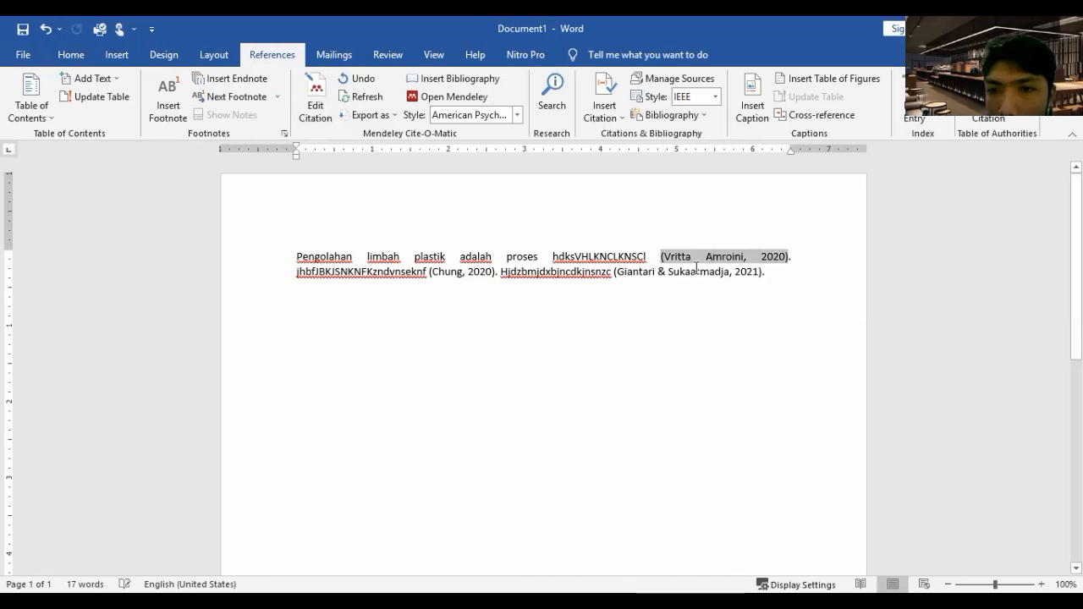
{"action": "key", "text": "Down"}
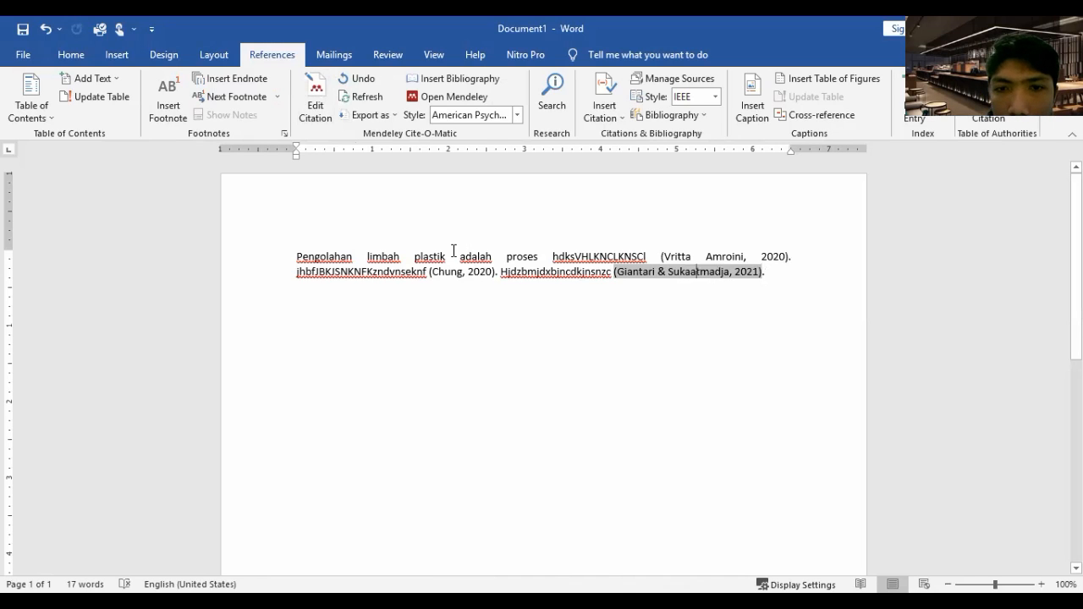
{"action": "left_click", "coordinate": [302, 254]}
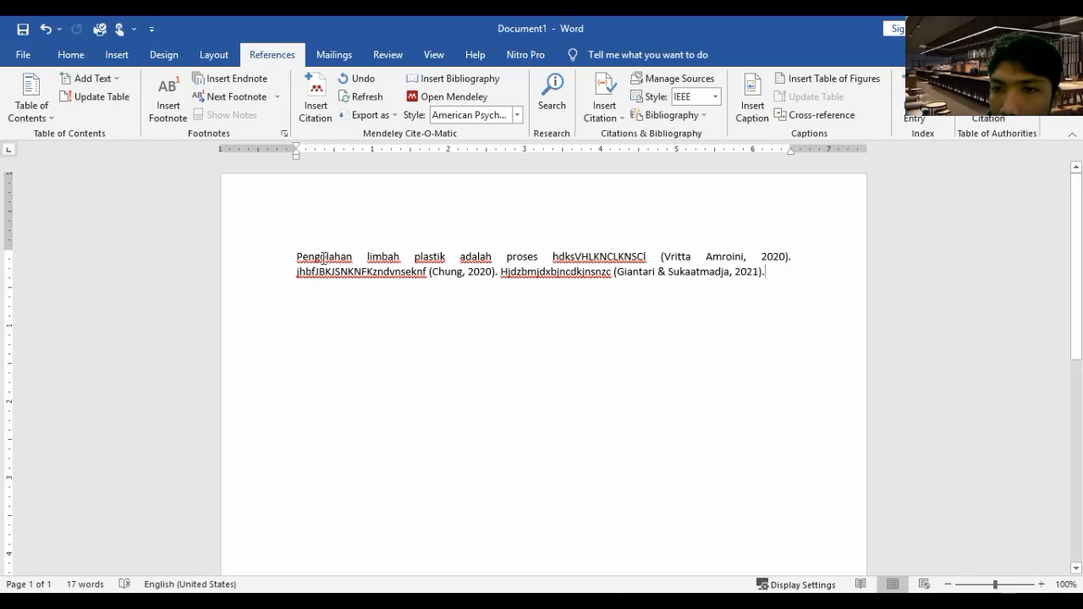
Add the centered heading "DAFTAR PUSTAKA" a few lines below the cited paragraph and start a new line under it
{"action": "key", "text": "Return"}
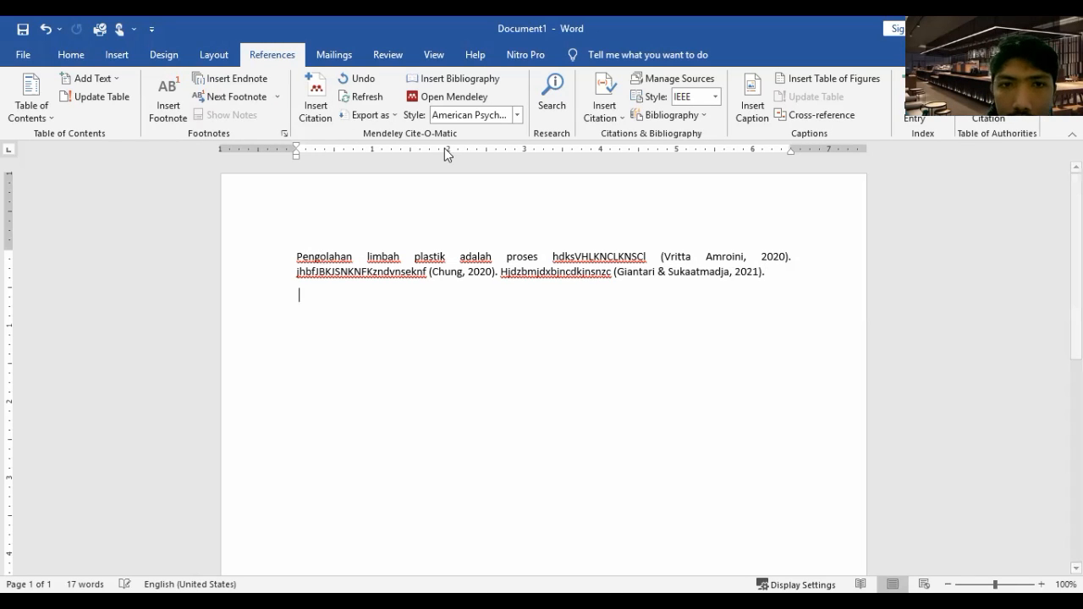
{"action": "left_click", "coordinate": [71, 55]}
{"action": "left_click", "coordinate": [398, 109]}
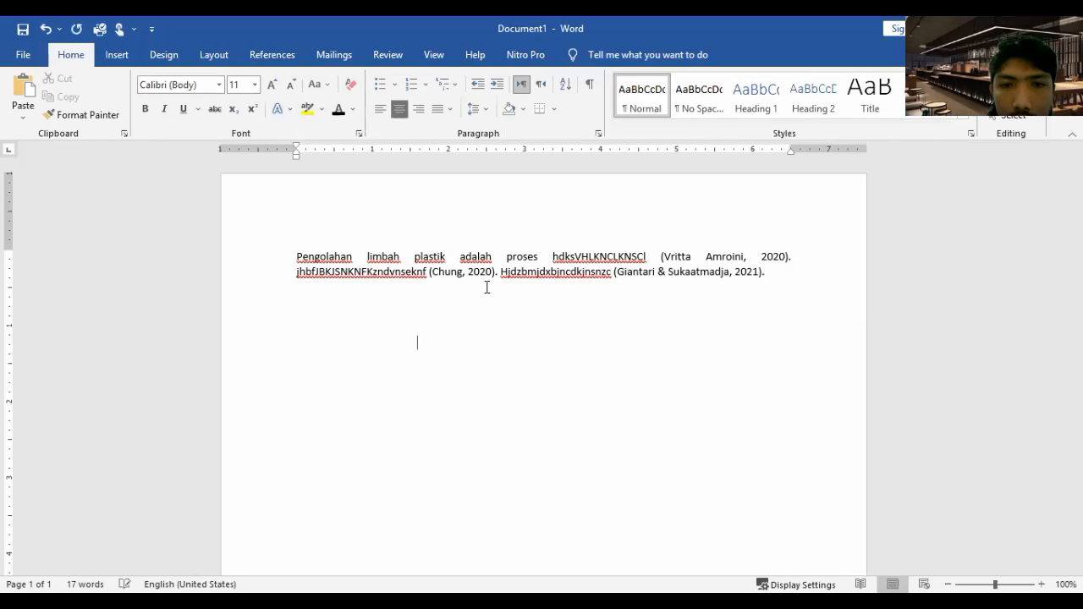
{"action": "type", "text": "DAFTA"}
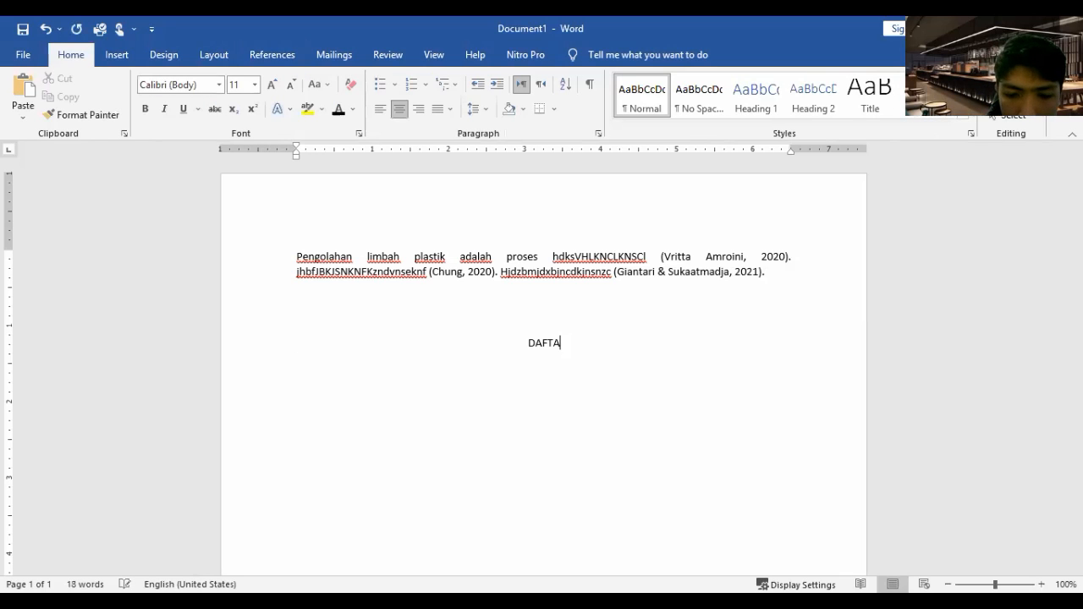
{"action": "type", "text": "R PUST"}
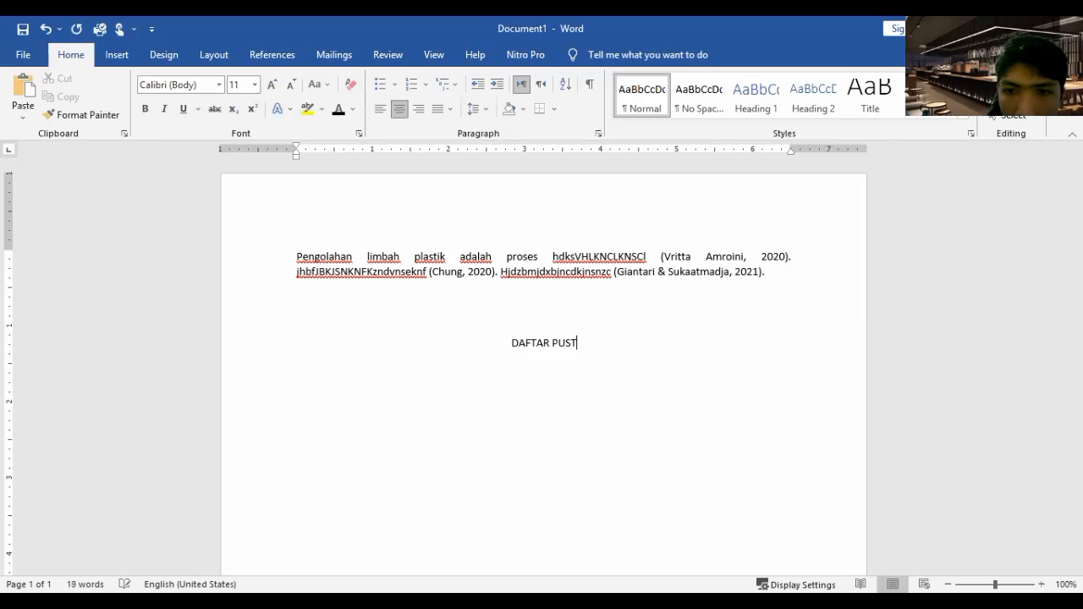
{"action": "type", "text": "AKA"}
{"action": "key", "text": "Return"}
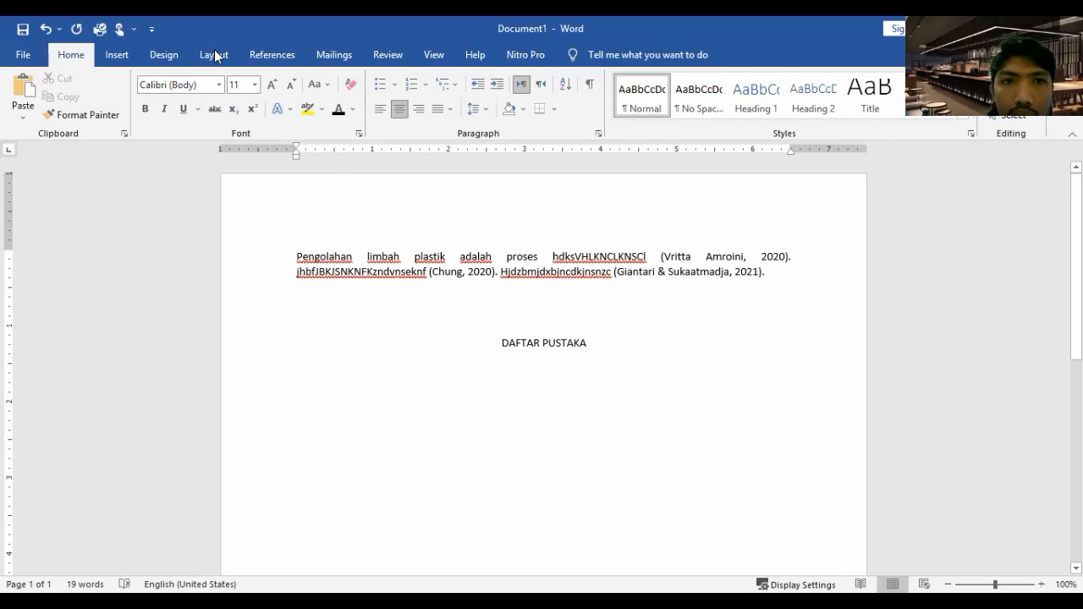
Insert the Mendeley bibliography under the "DAFTAR PUSTAKA" heading and justify its entries
{"action": "left_click", "coordinate": [279, 66]}
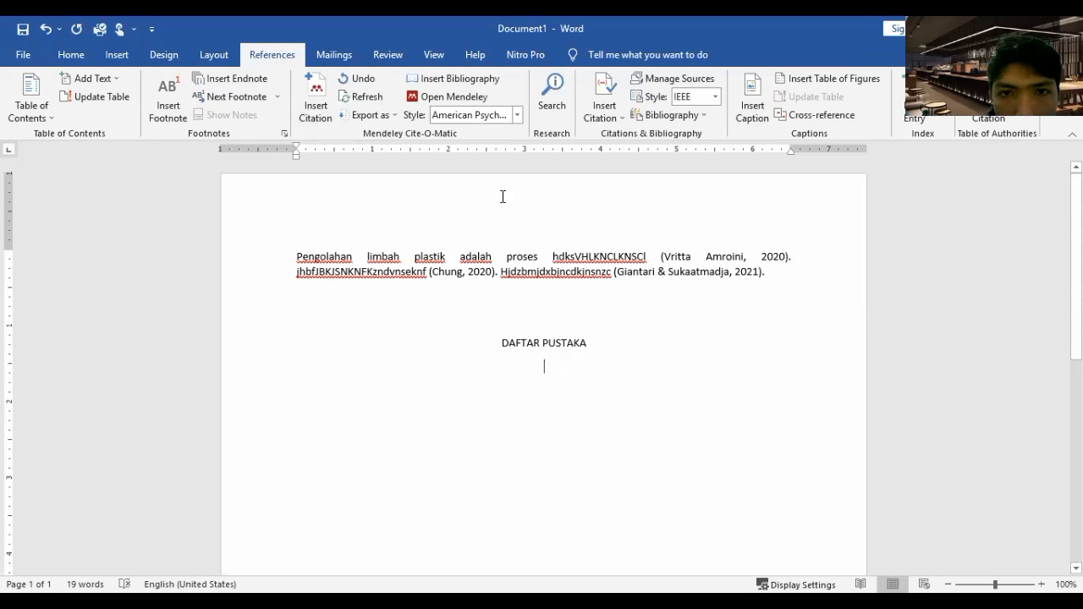
{"action": "left_click", "coordinate": [451, 81]}
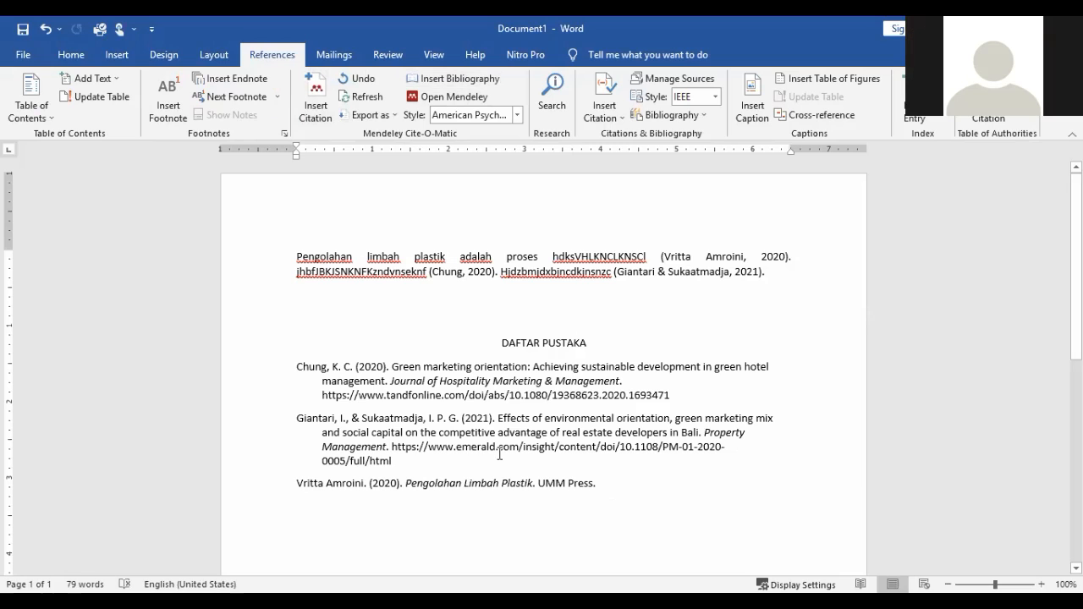
{"action": "left_click", "coordinate": [293, 376]}
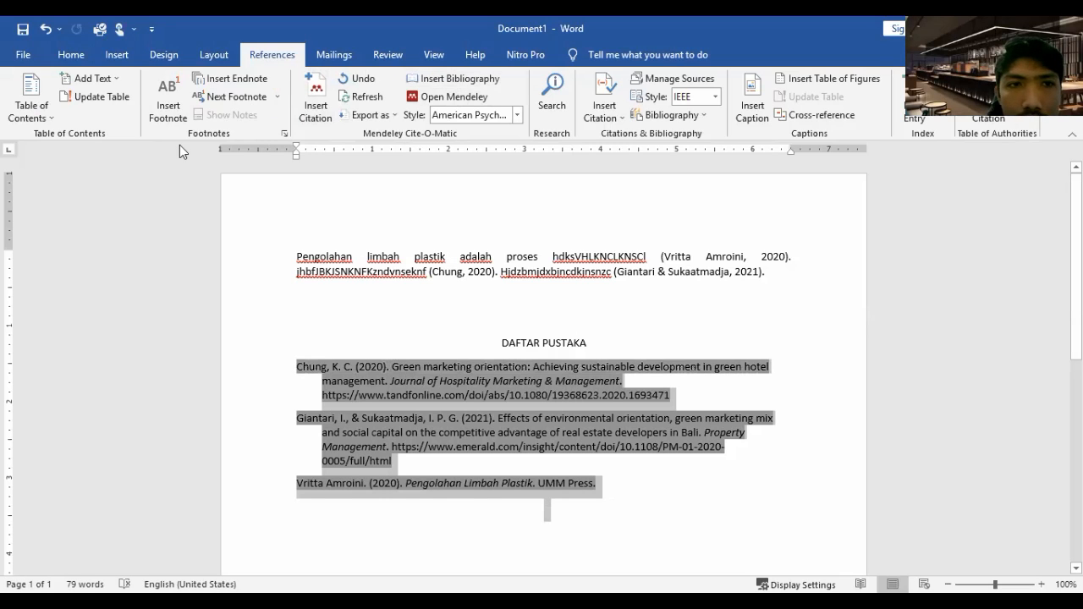
{"action": "left_click", "coordinate": [71, 58]}
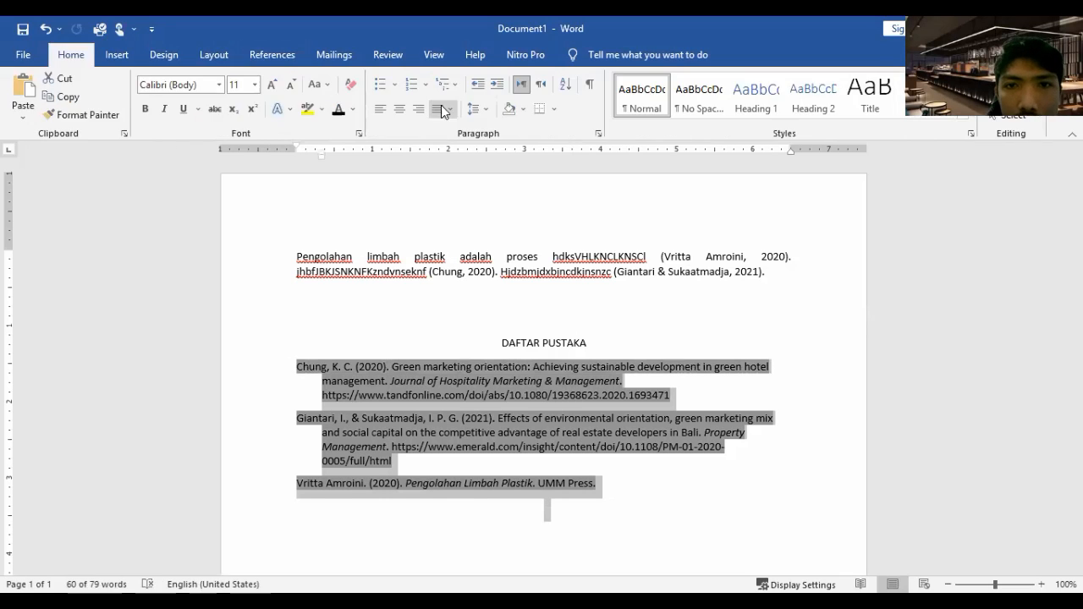
{"action": "left_click", "coordinate": [614, 479]}
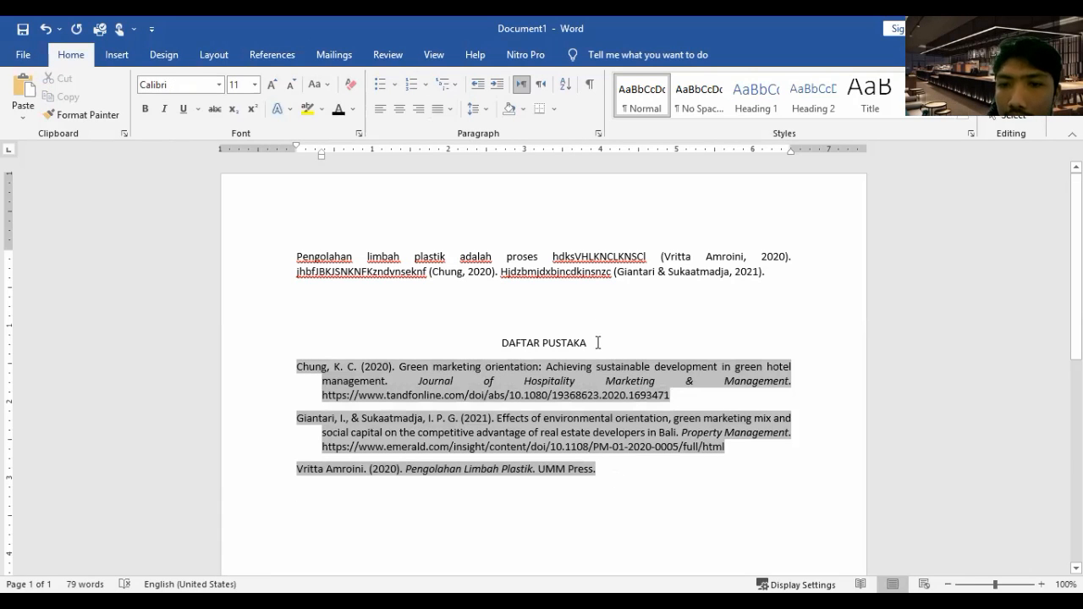
Make the "DAFTAR PUSTAKA" heading bold
{"action": "left_click_drag", "start_coordinate": [597, 342], "coordinate": [504, 342]}
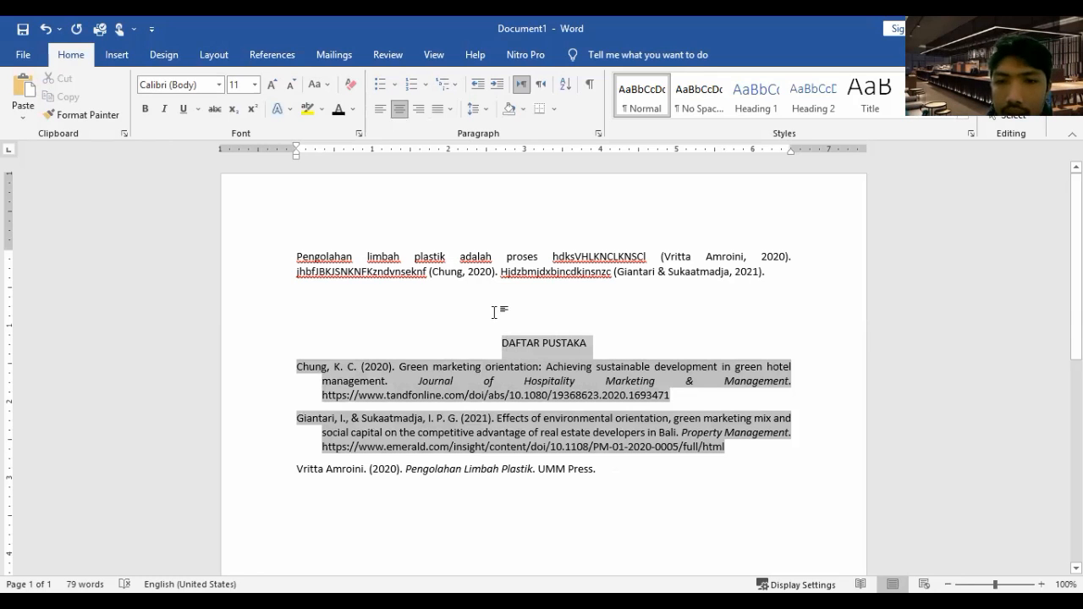
{"action": "key", "text": "ctrl+b"}
{"action": "left_click", "coordinate": [635, 512]}
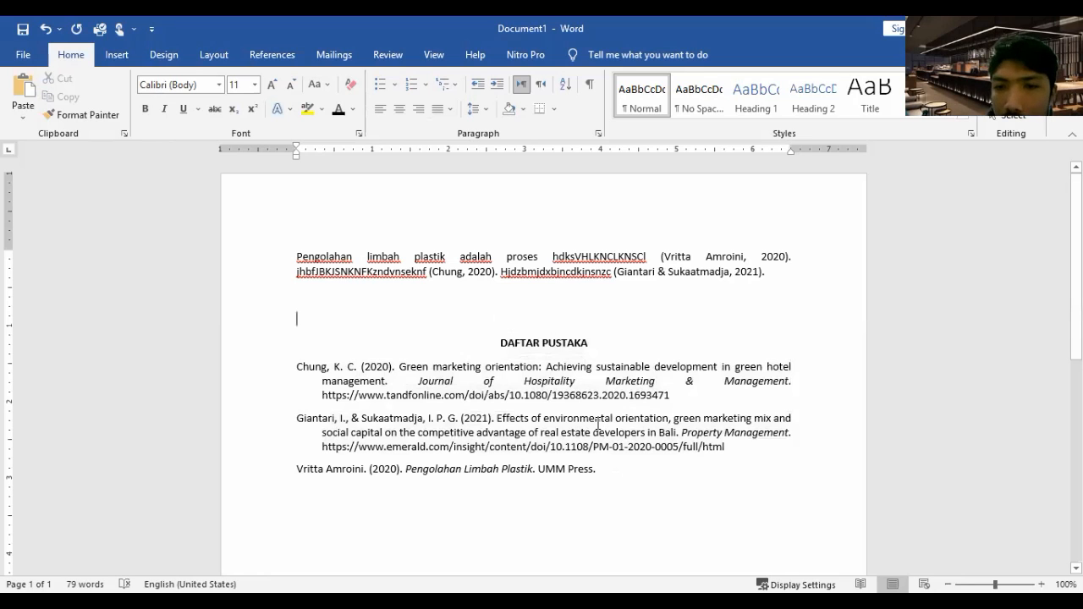
Switch the Mendeley citation style of the document to Harvard reference format 1 (deprecated)
{"action": "left_click_drag", "start_coordinate": [323, 373], "coordinate": [602, 479]}
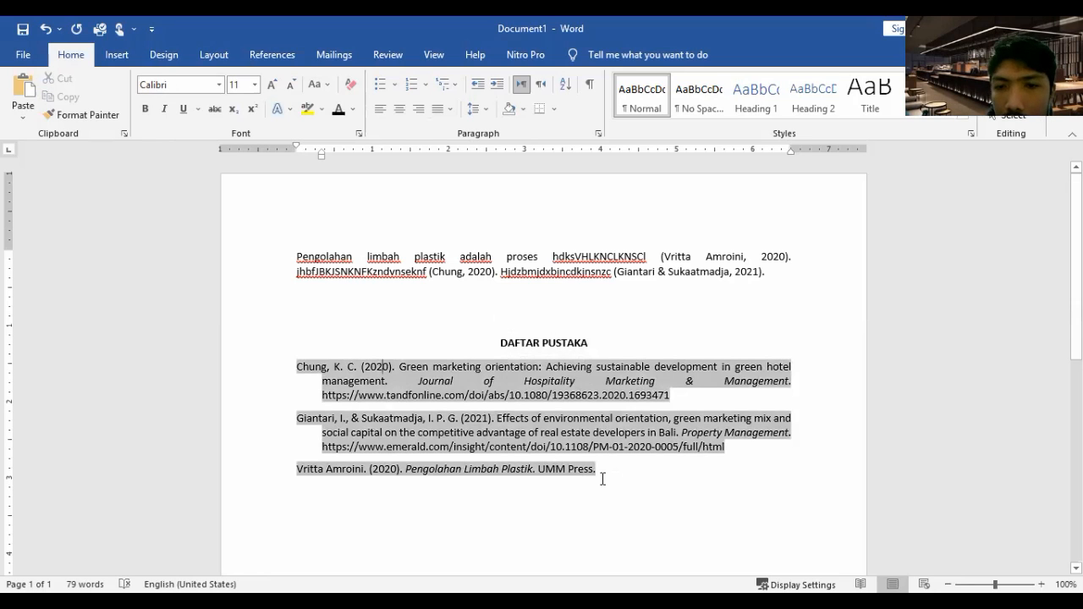
{"action": "left_click", "coordinate": [294, 53]}
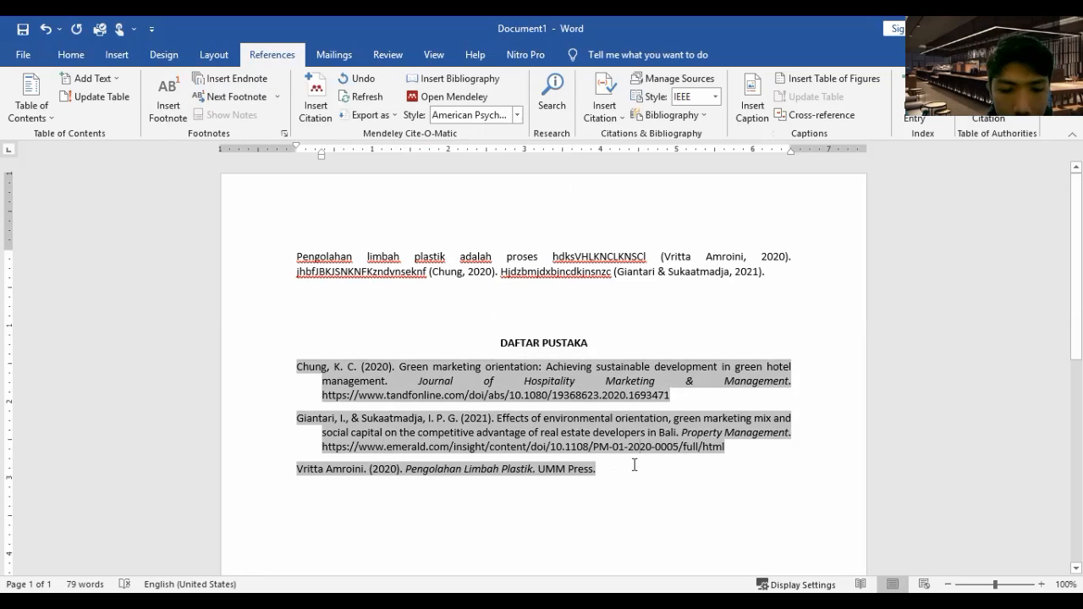
{"action": "left_click", "coordinate": [519, 119]}
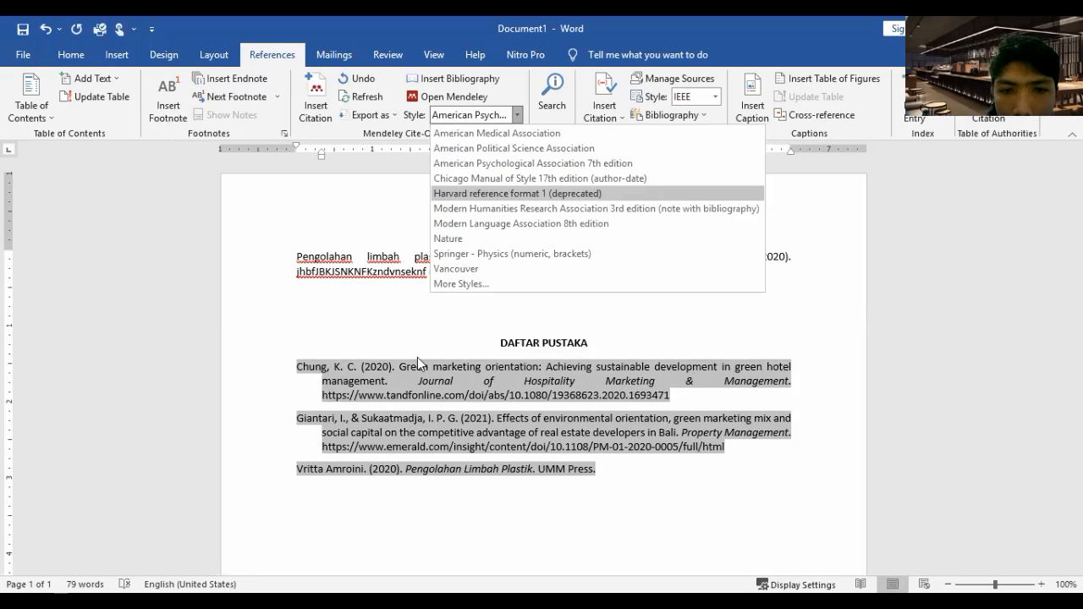
{"action": "left_click", "coordinate": [421, 331]}
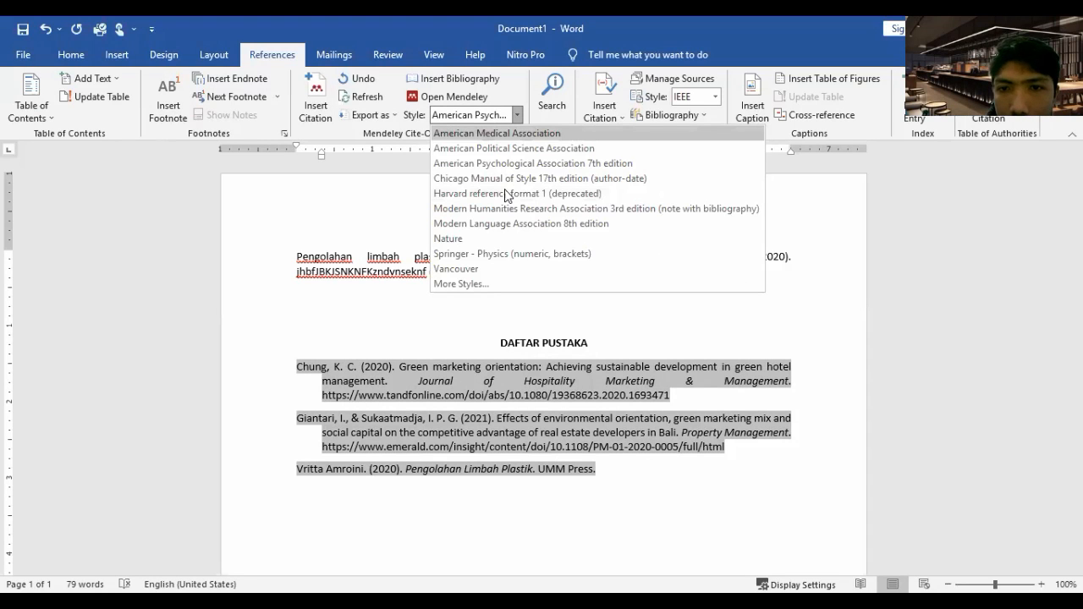
{"action": "left_click", "coordinate": [505, 194]}
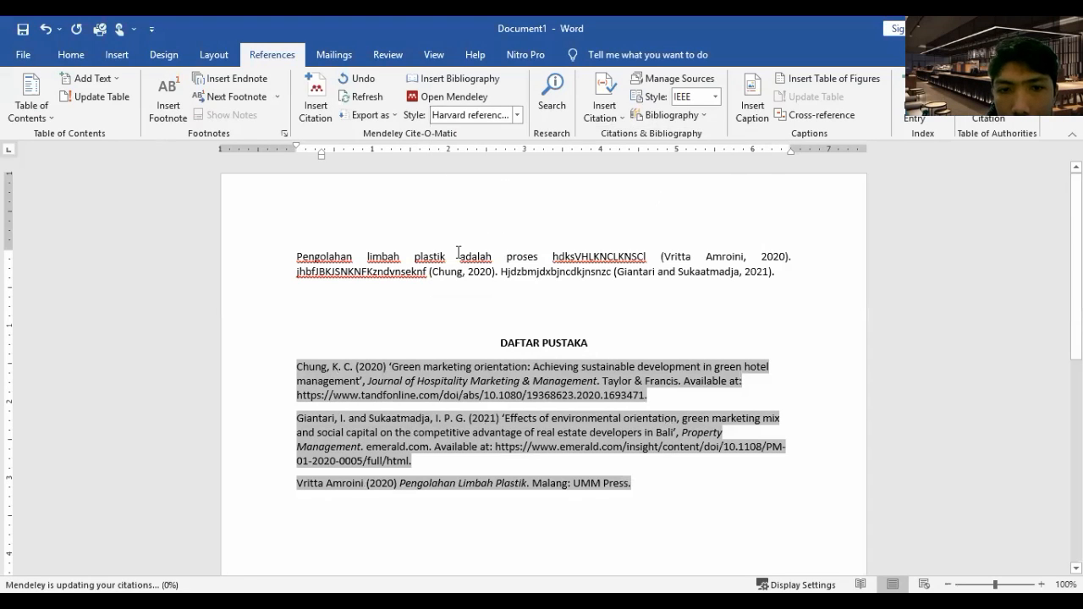
Change the Mendeley citation style to Vancouver and check the third in-text citation and the first bibliography entry
{"action": "left_click", "coordinate": [516, 114]}
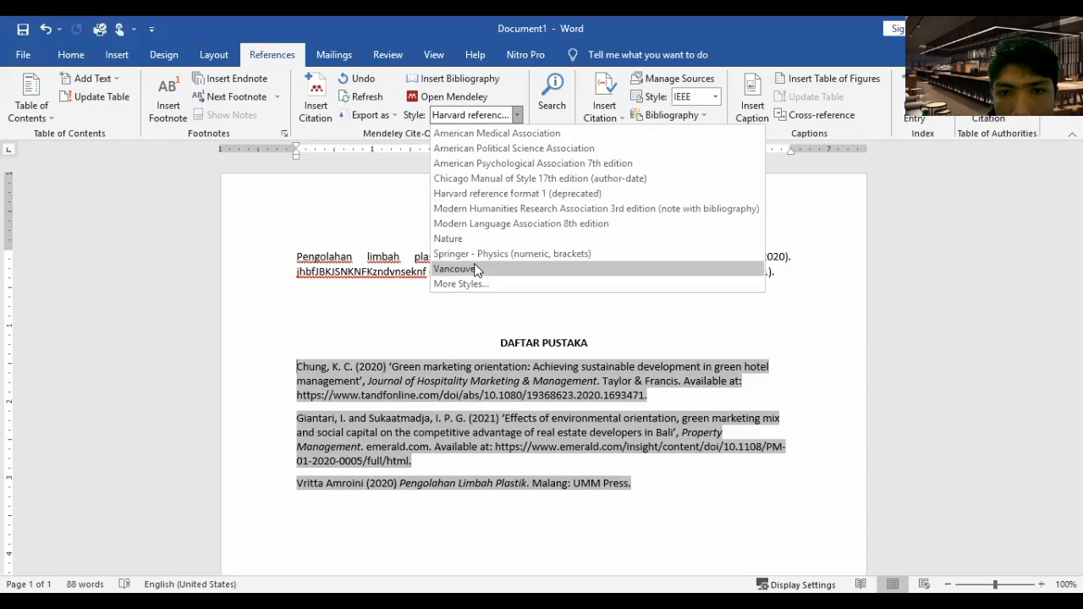
{"action": "left_click", "coordinate": [475, 269]}
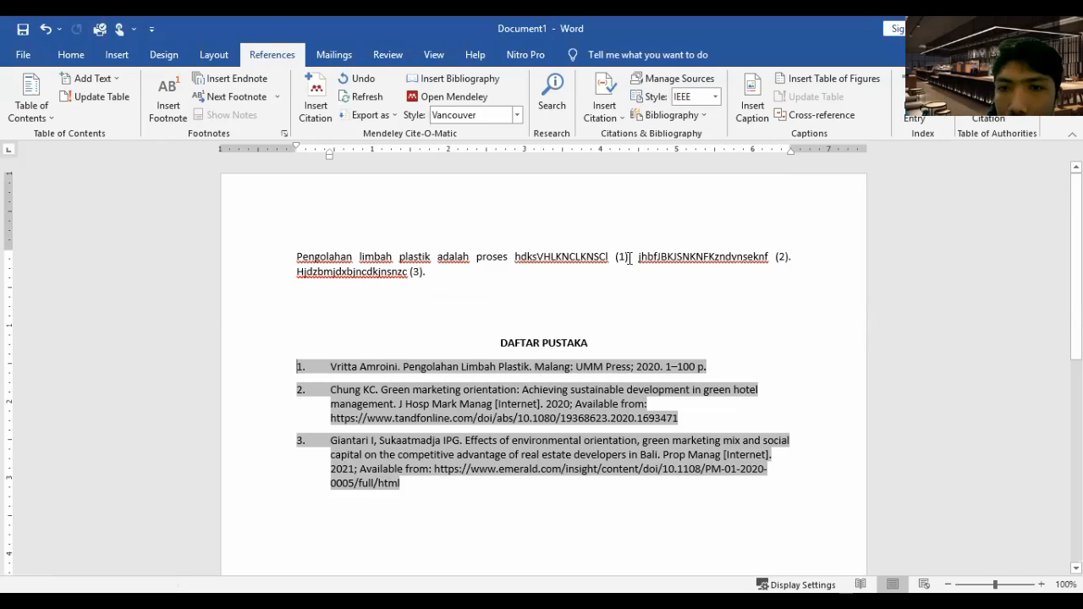
{"action": "left_click", "coordinate": [413, 271]}
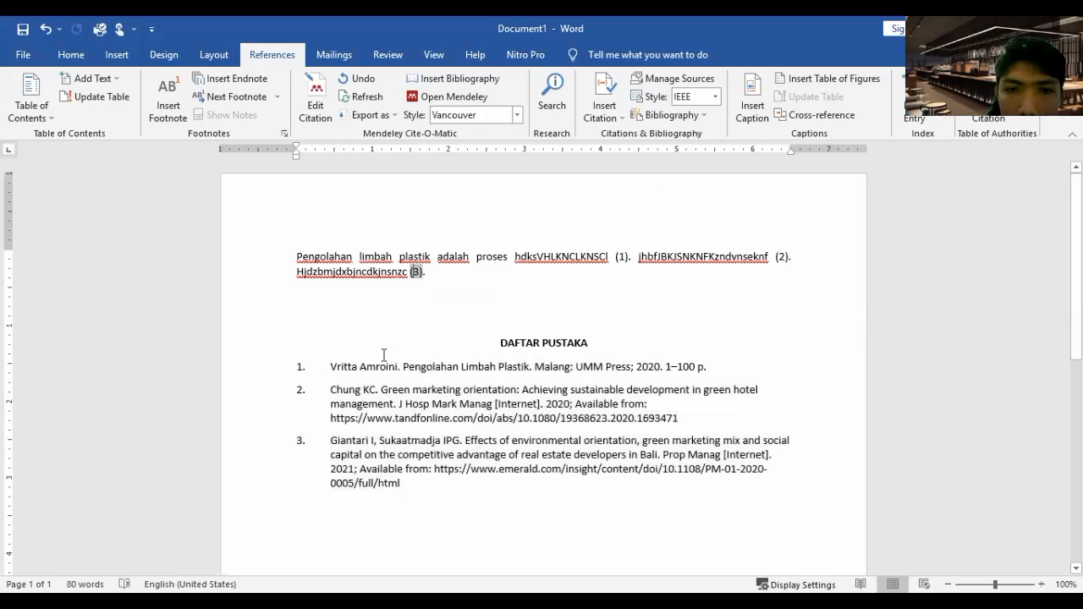
{"action": "left_click", "coordinate": [354, 366]}
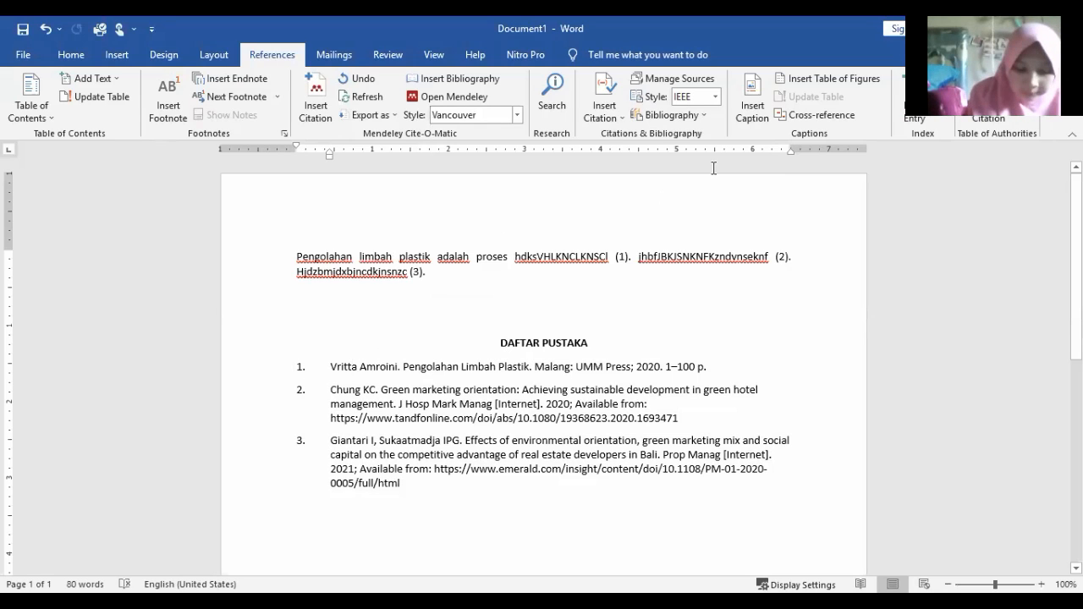
Set the Mendeley citation style to American Psychological Association 7th edition
{"action": "left_click", "coordinate": [517, 115]}
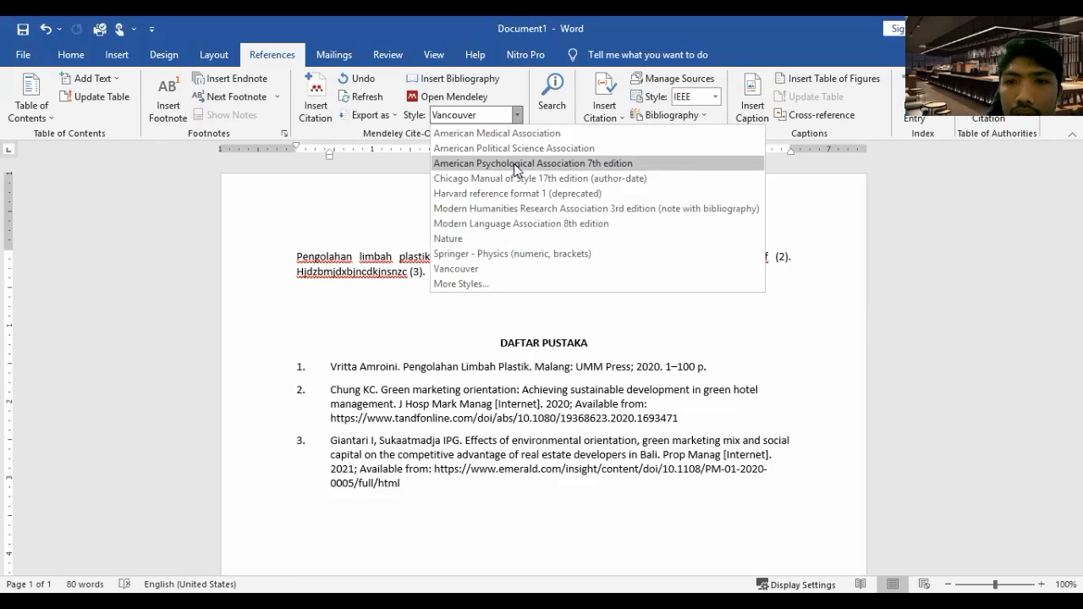
{"action": "left_click", "coordinate": [514, 164]}
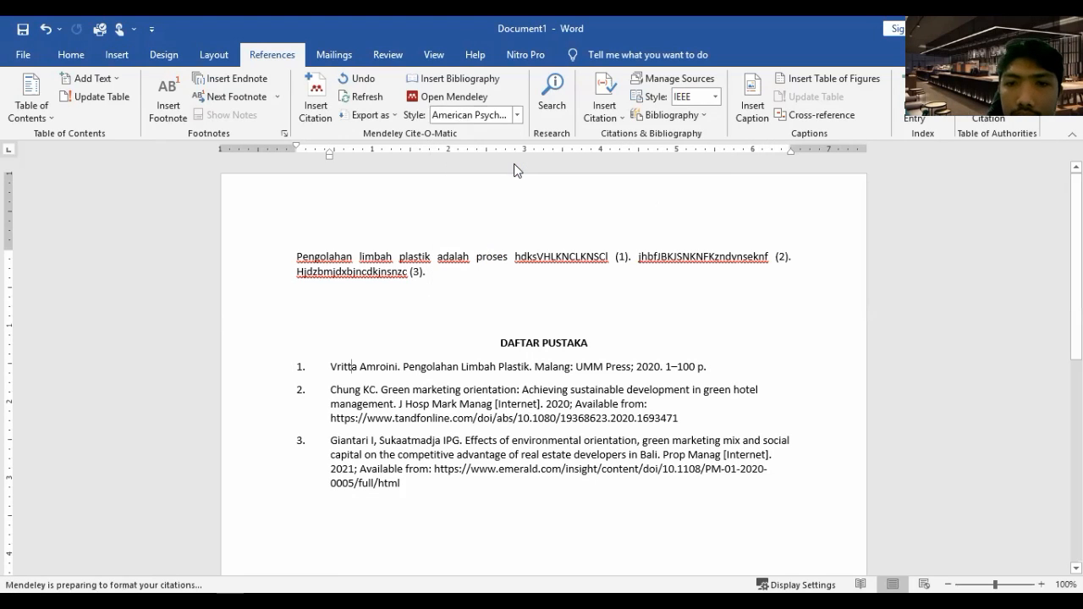
{"action": "left_click", "coordinate": [467, 301]}
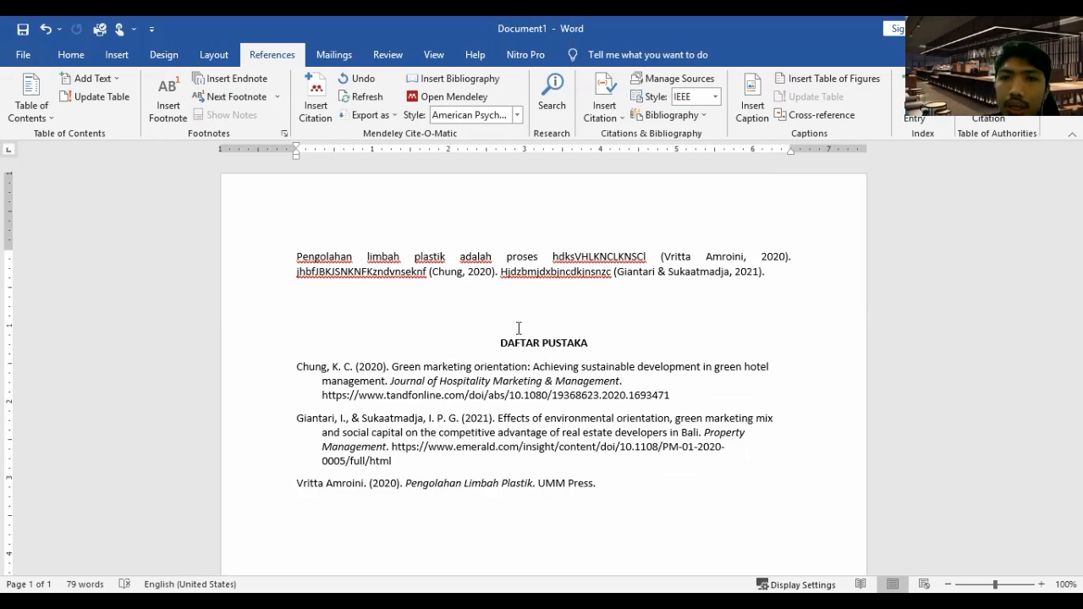
{"action": "left_click", "coordinate": [565, 303]}
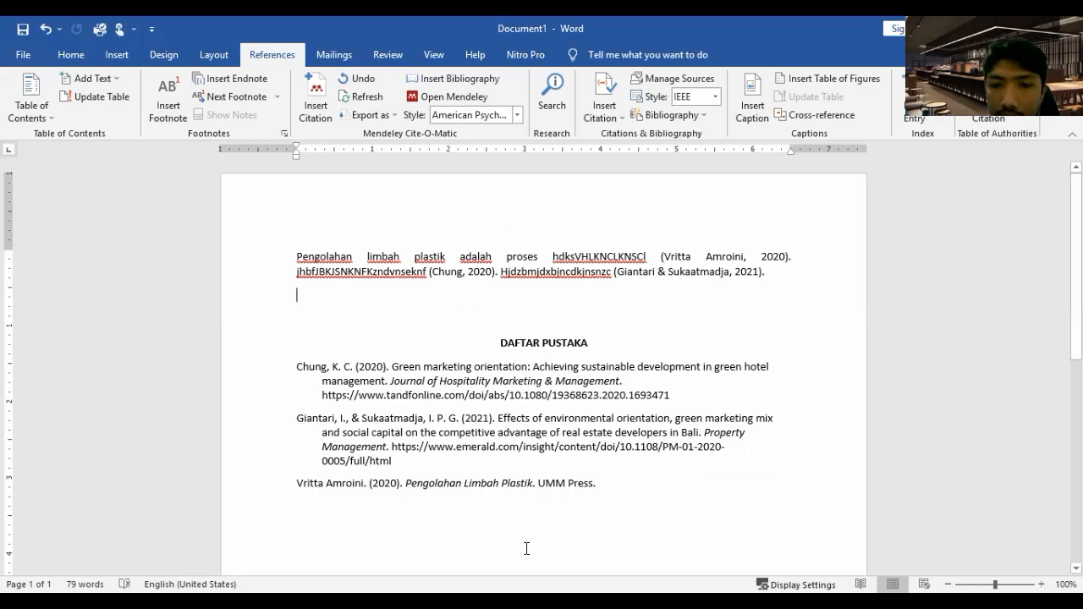